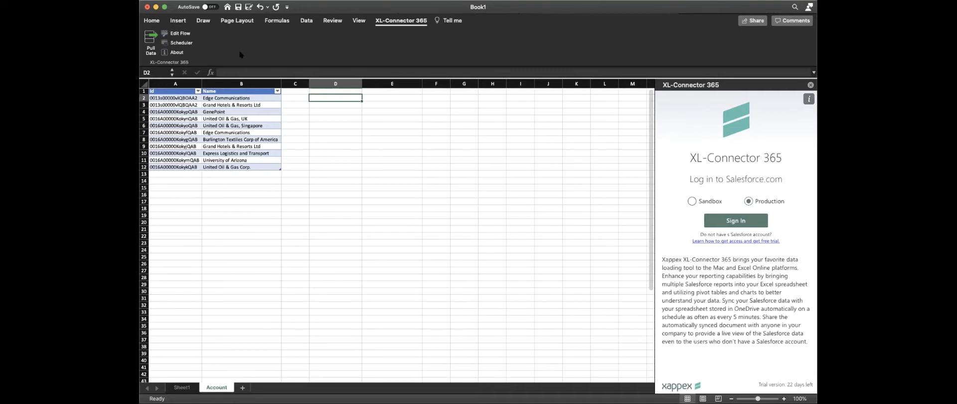
# Sign in to the Salesforce production environment from the XL-Connector 365 add-in
pyautogui.click(150, 38)
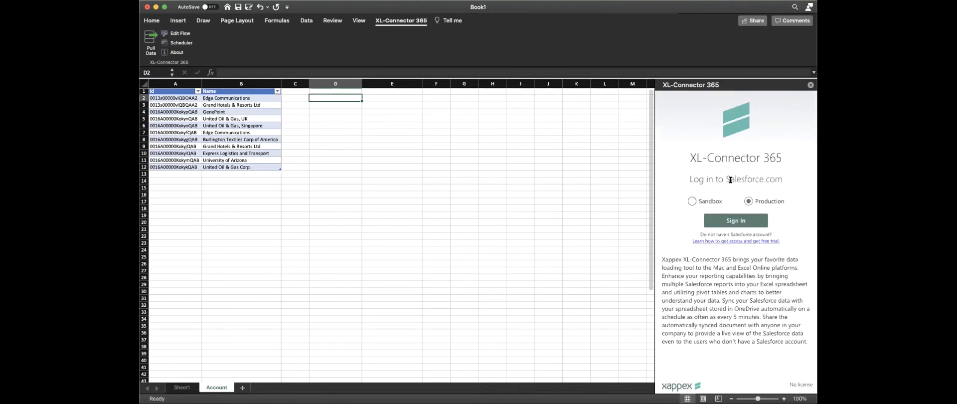
pyautogui.click(735, 220)
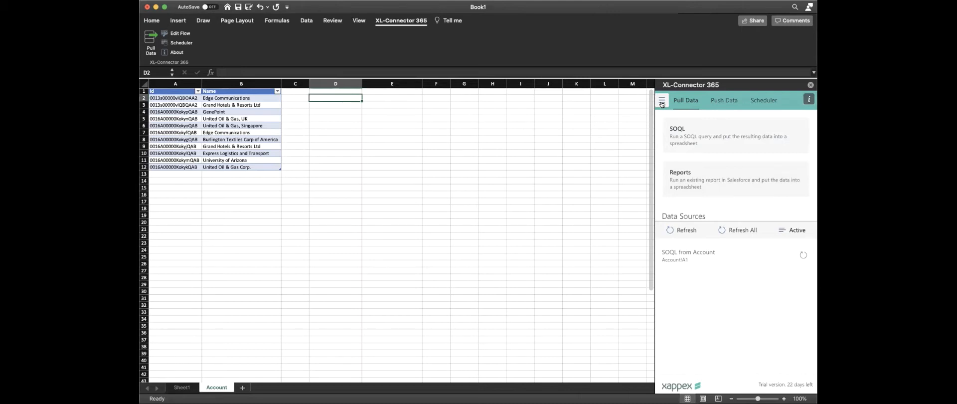
pyautogui.click(225, 125)
pyautogui.moveTo(175, 97); pyautogui.dragTo(244, 166)
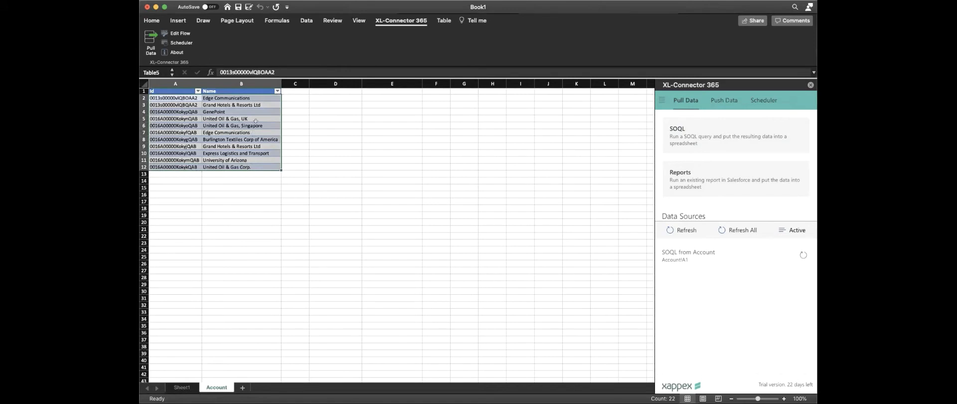
pyautogui.click(256, 123)
pyautogui.click(344, 125)
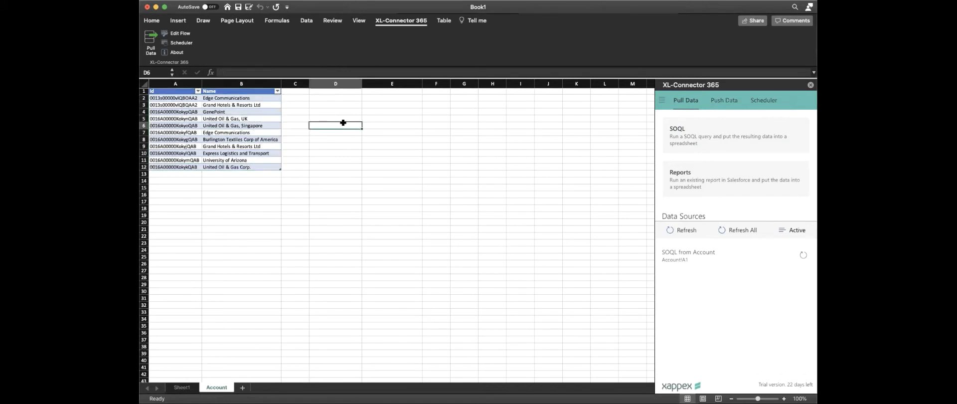
# Start a new SOQL data pull and choose Opportunity as the object to query
pyautogui.click(699, 147)
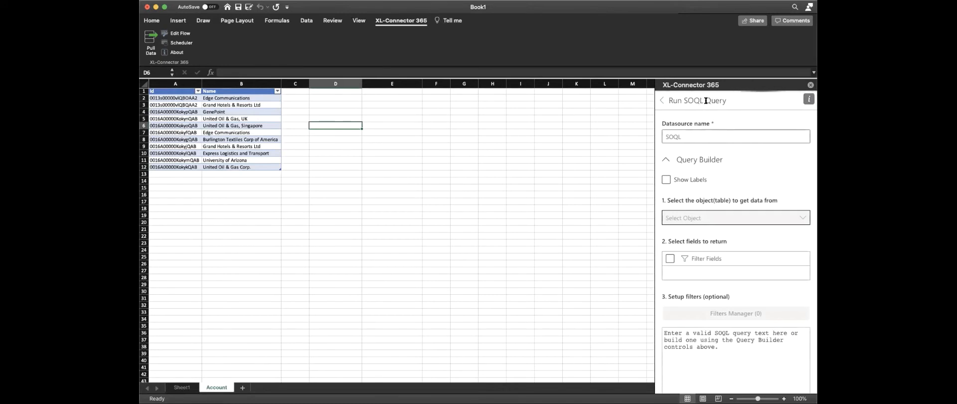
pyautogui.click(797, 217)
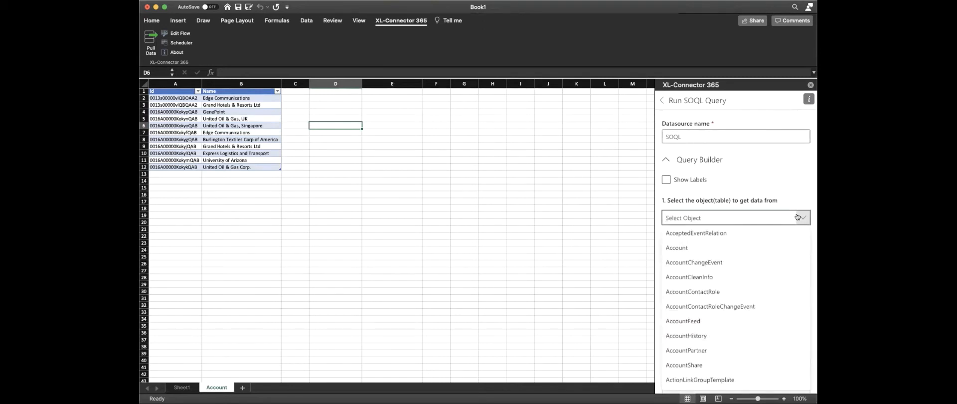
pyautogui.write('oppo')
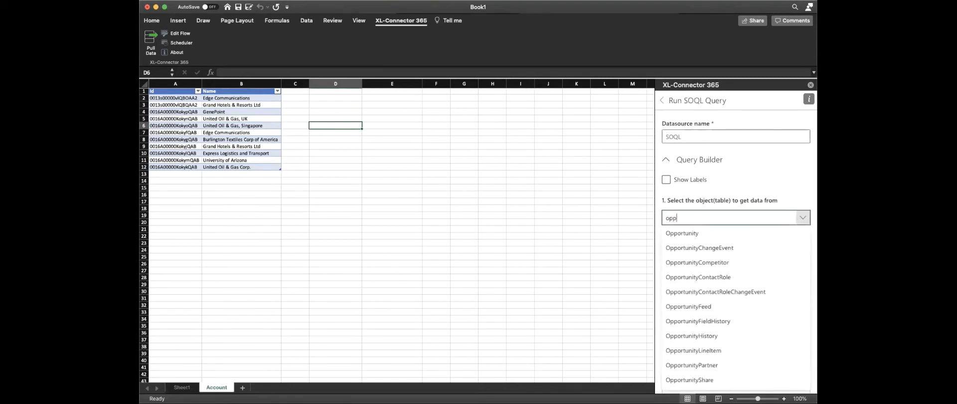
pyautogui.click(801, 221)
pyautogui.click(800, 221)
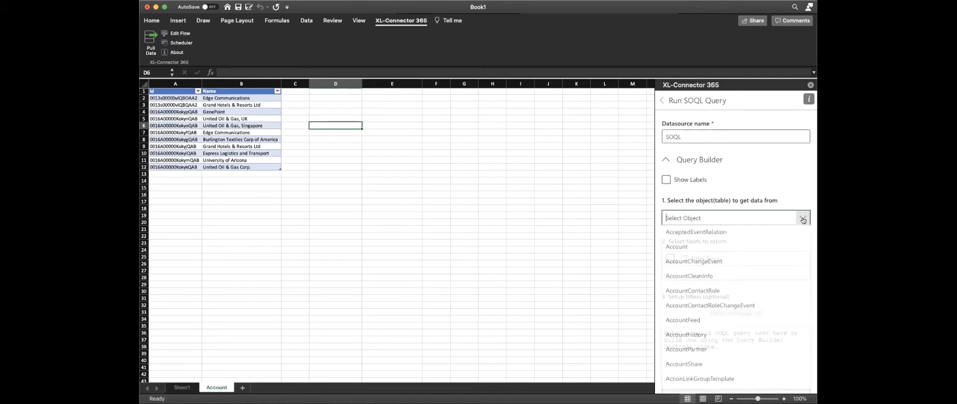
pyautogui.write('oppo')
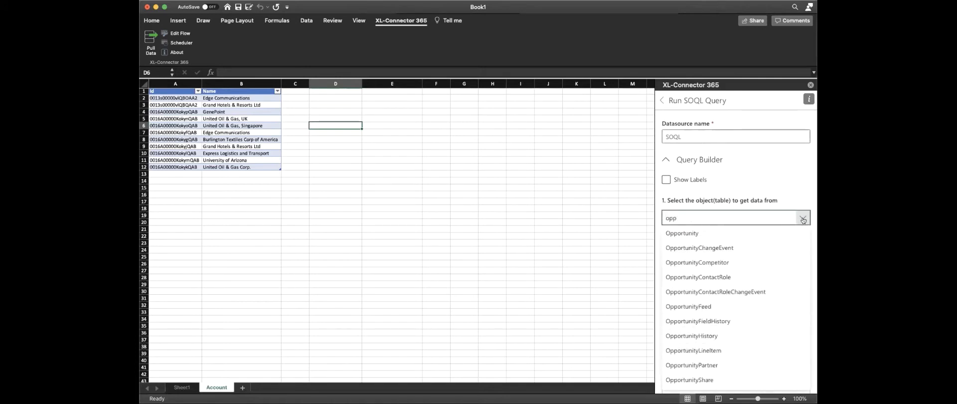
pyautogui.click(790, 231)
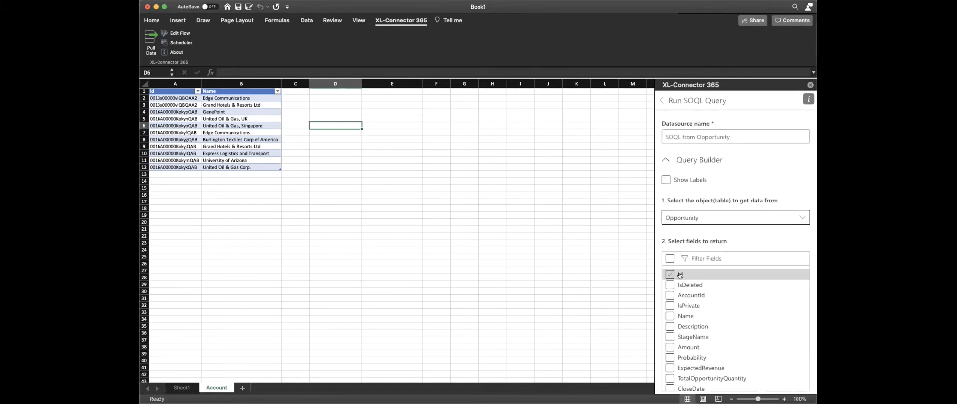
# Include the Id, AccountId, Name, StageName, Amount and CloseDate fields in the Opportunity query
pyautogui.scroll(1, 697, 283)
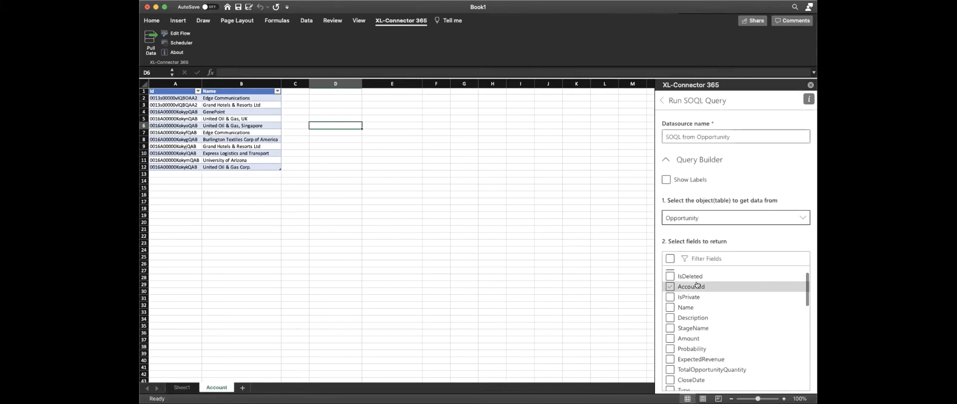
pyautogui.click(670, 286)
pyautogui.click(669, 307)
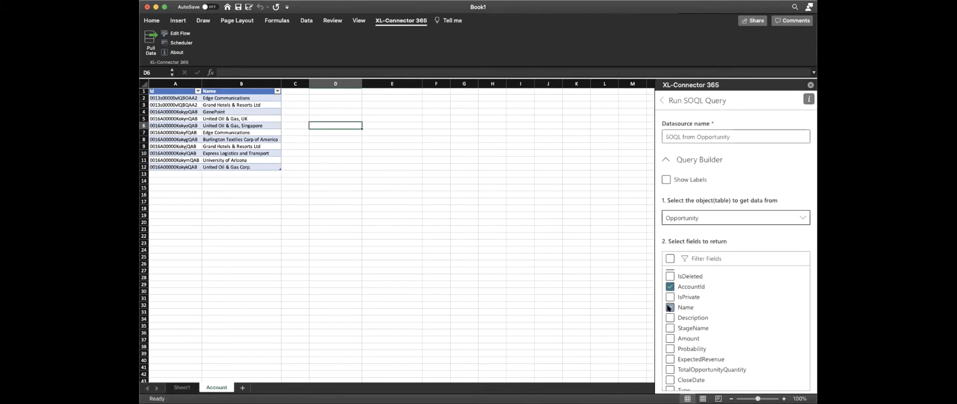
pyautogui.click(670, 328)
pyautogui.click(669, 337)
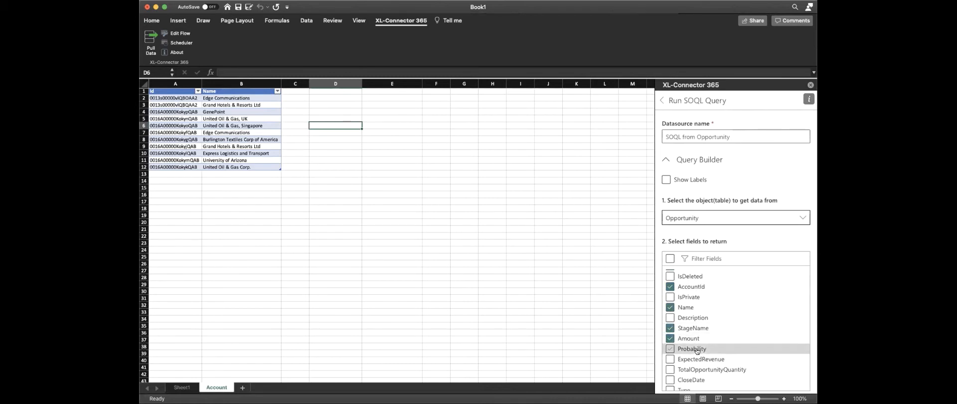
pyautogui.scroll(-3, 688, 339)
pyautogui.click(669, 322)
pyautogui.scroll(5, 707, 331)
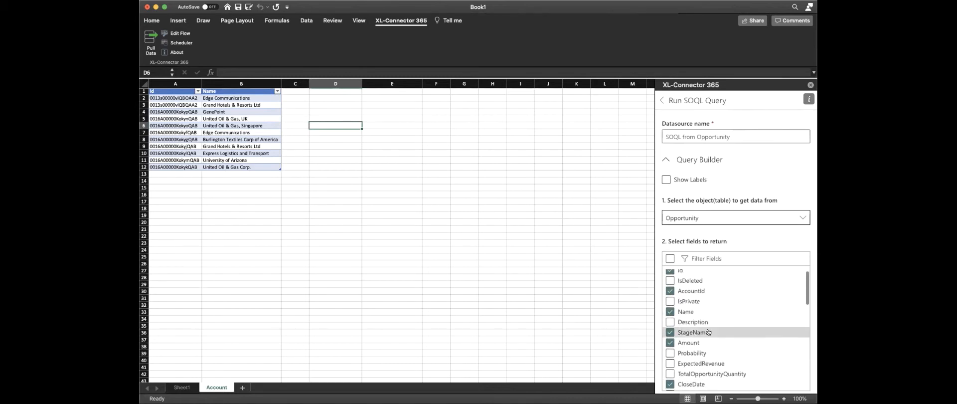
pyautogui.scroll(-6, 707, 331)
pyautogui.scroll(10, 708, 331)
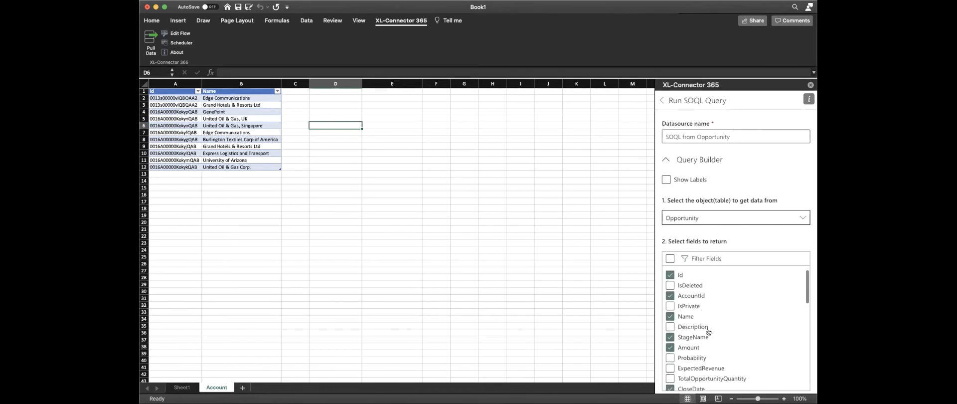
pyautogui.scroll(-10, 710, 324)
pyautogui.scroll(-10, 713, 311)
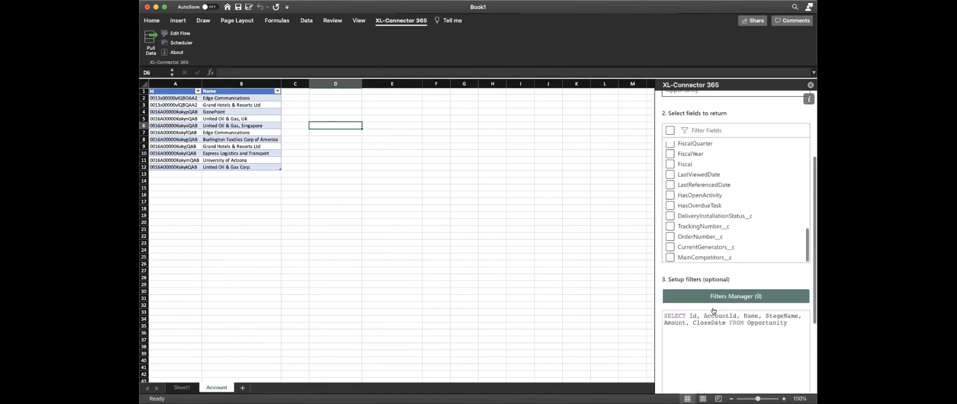
# Set the query's table start cell to A3, then run and save it into a new worksheet
pyautogui.scroll(-3, 699, 351)
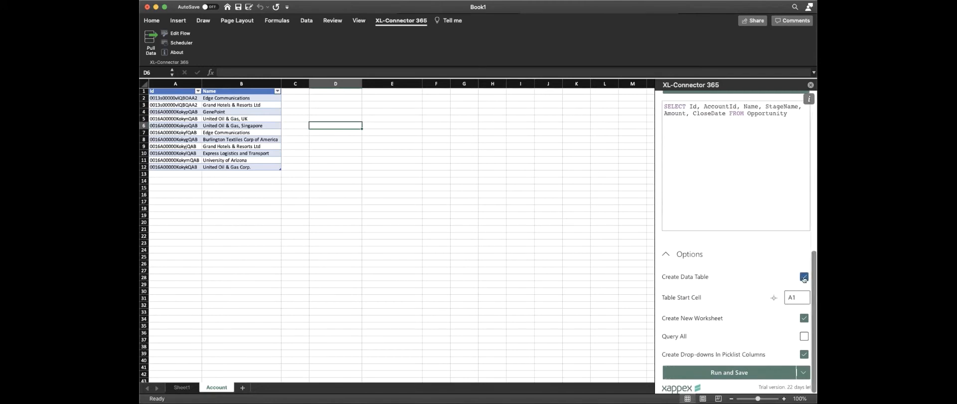
pyautogui.moveTo(797, 299); pyautogui.dragTo(748, 298)
pyautogui.write('A')
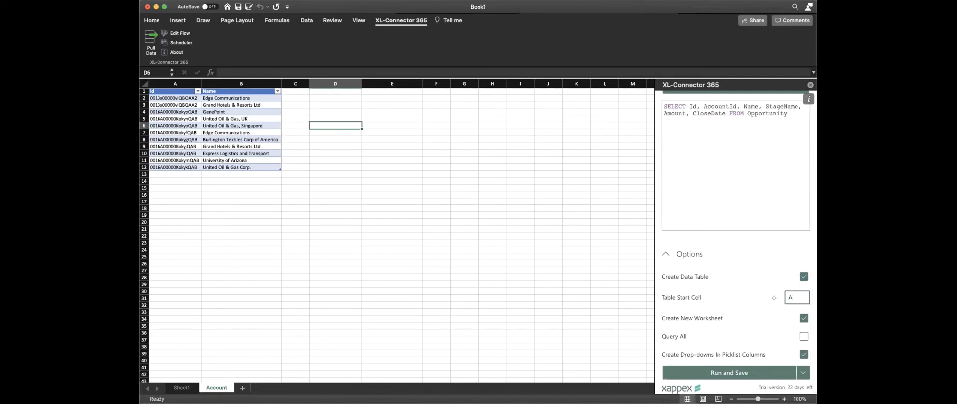
pyautogui.write('3')
pyautogui.click(737, 372)
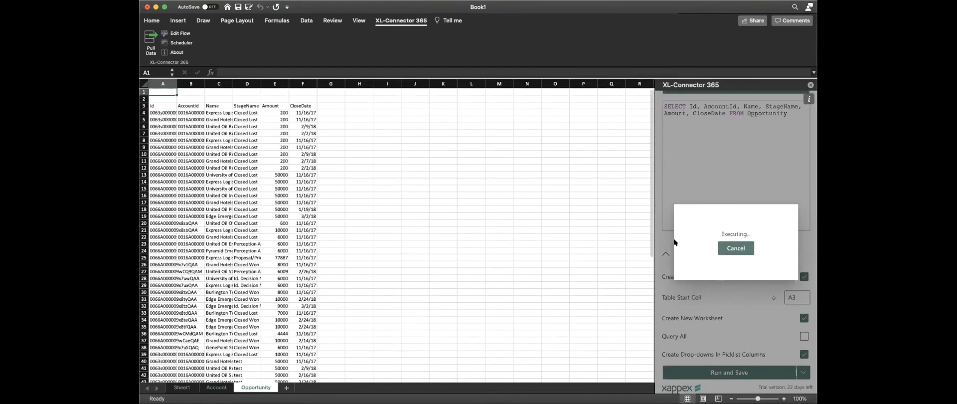
pyautogui.scroll(-10, 645, 299)
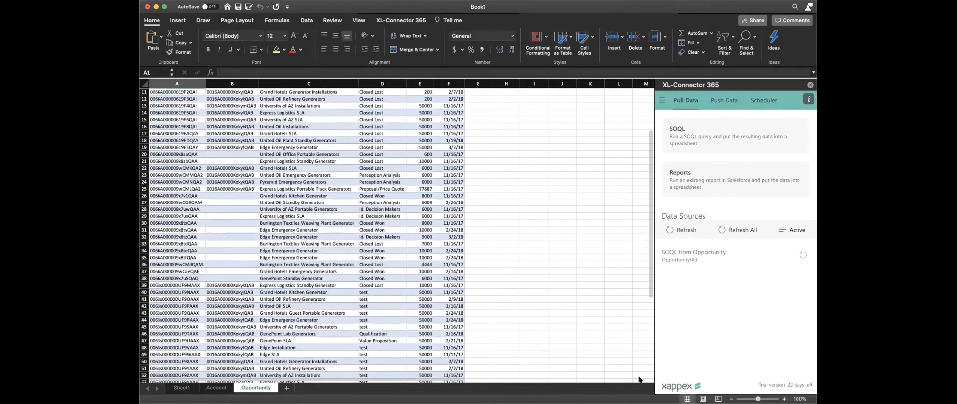
pyautogui.scroll(10, 644, 358)
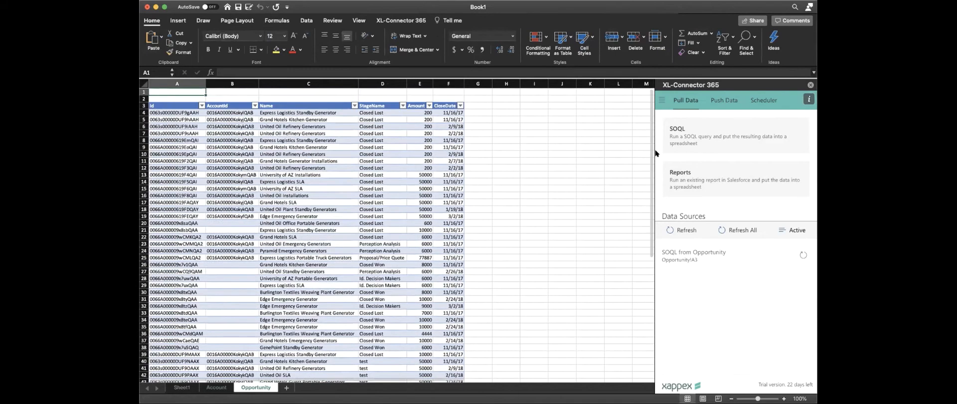
pyautogui.click(301, 144)
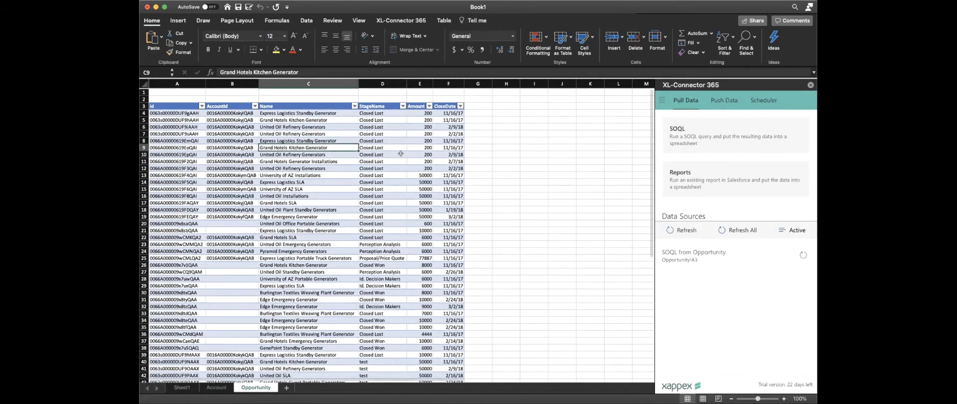
# Label cell A1 of the Opportunity sheet "Account name:"
pyautogui.click(219, 387)
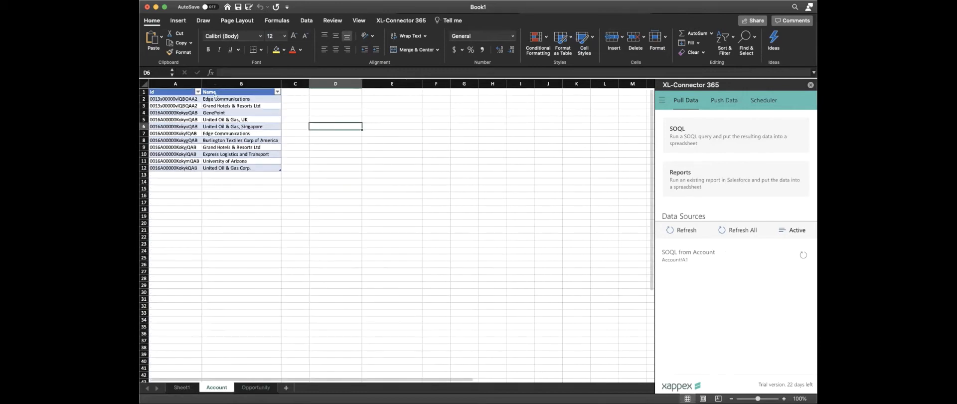
pyautogui.click(257, 387)
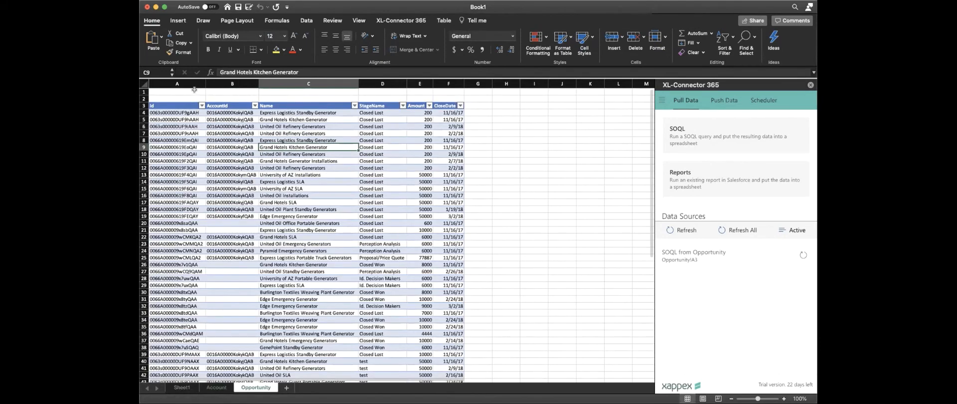
pyautogui.click(196, 91)
pyautogui.write('Account name:')
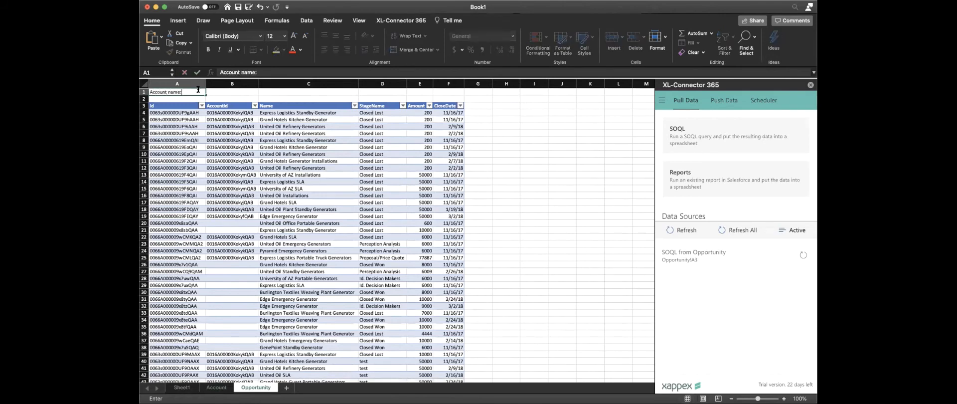
# Add a list data validation to cell B1 using the account names in =Account!$B$2:$B$12 as its source
pyautogui.click(231, 92)
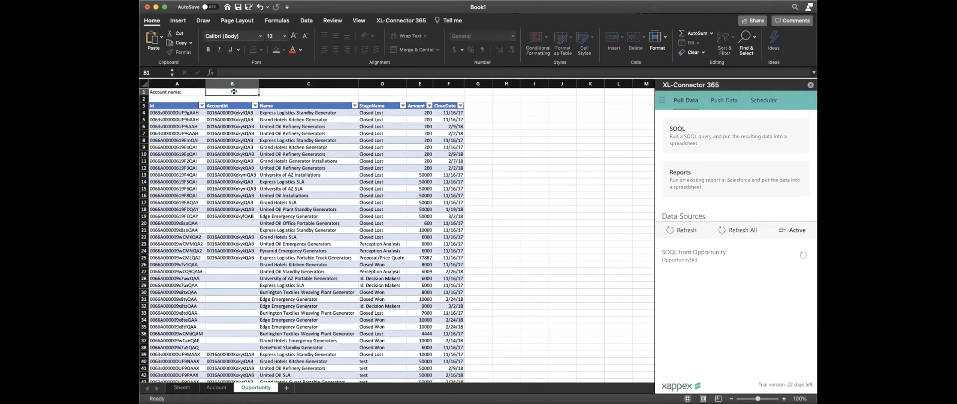
pyautogui.click(304, 20)
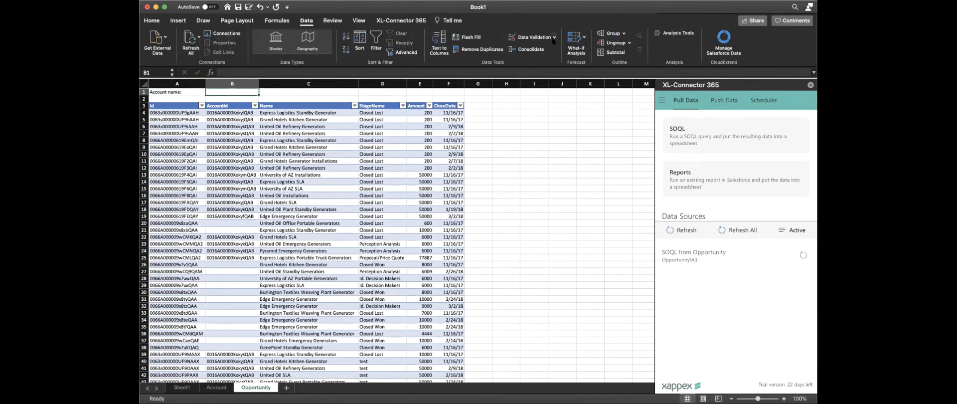
pyautogui.click(532, 36)
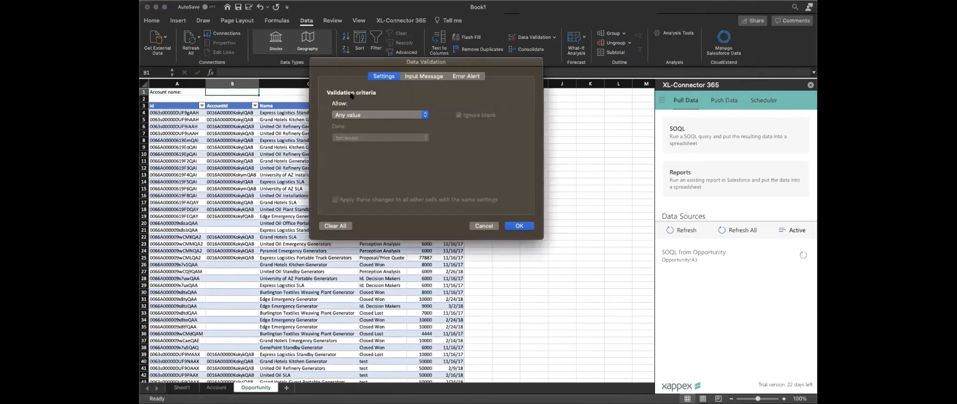
pyautogui.click(384, 115)
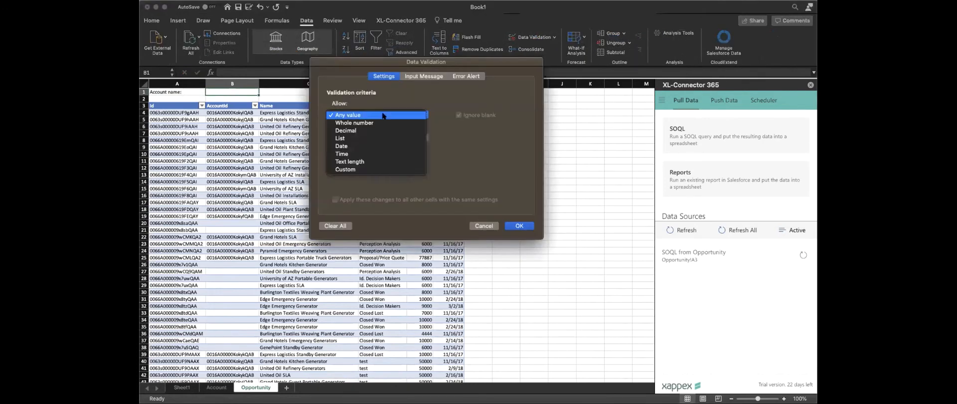
pyautogui.click(352, 139)
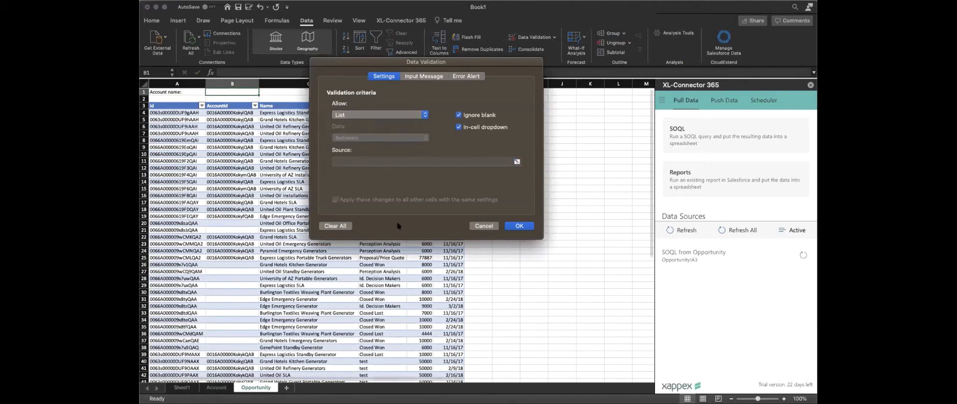
pyautogui.click(481, 160)
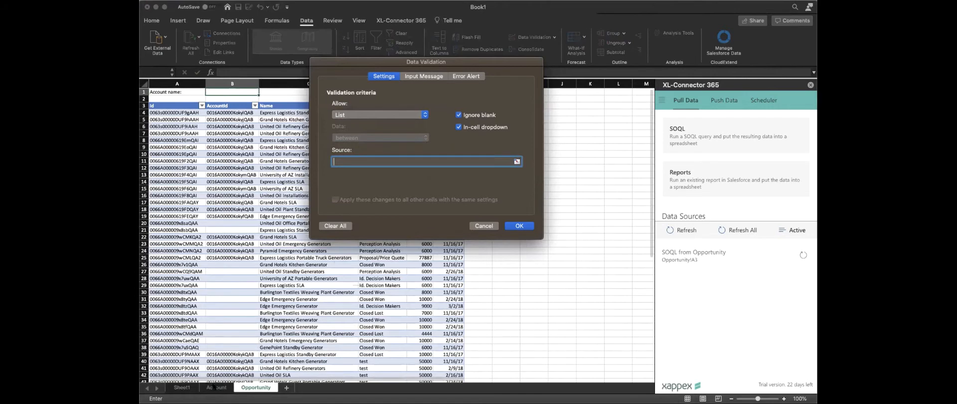
pyautogui.click(214, 387)
pyautogui.moveTo(244, 99); pyautogui.dragTo(250, 167)
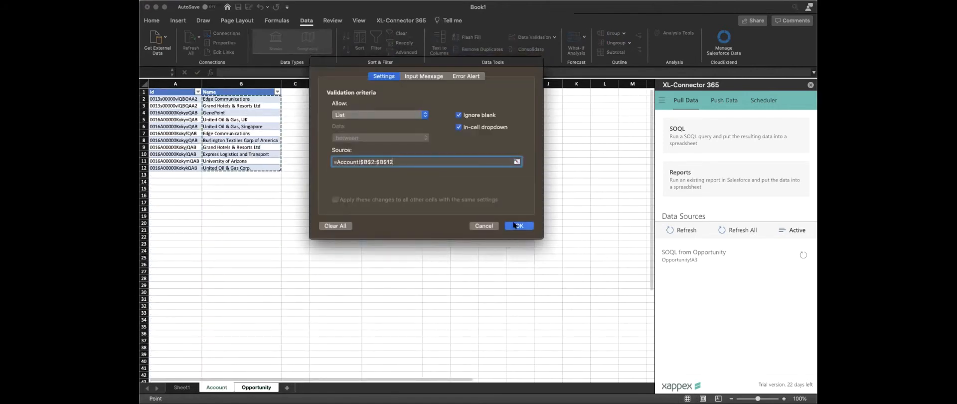
pyautogui.click(516, 226)
pyautogui.click(261, 92)
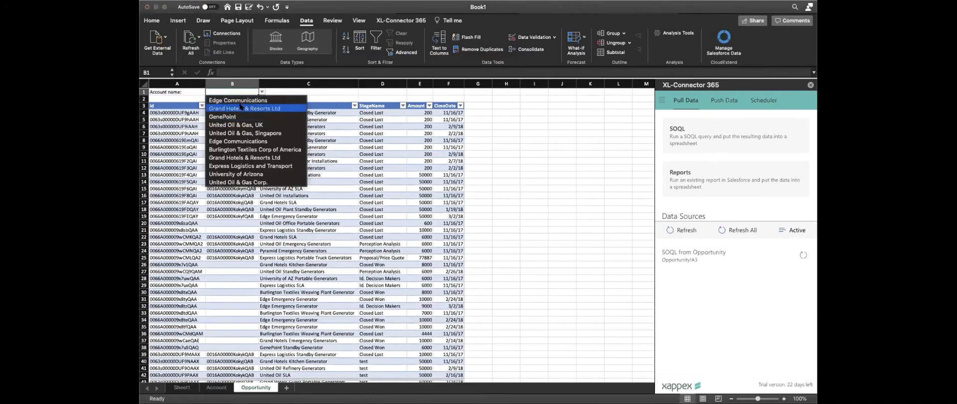
pyautogui.press('Escape')
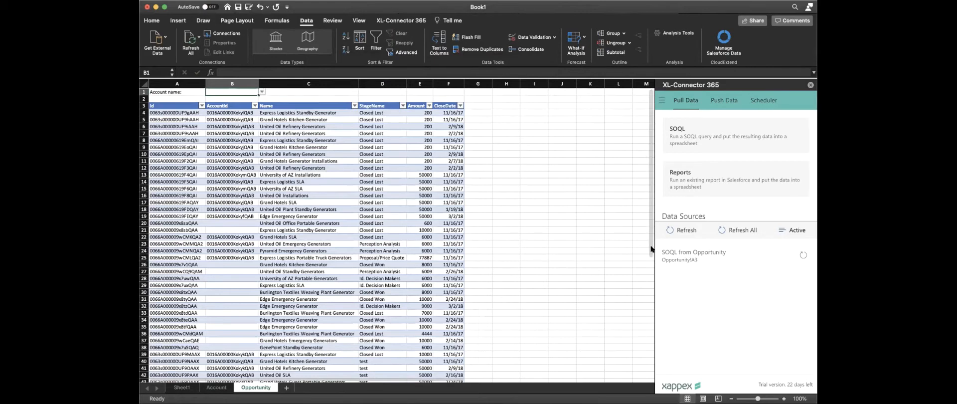
# Open the SOQL from Opportunity data source and append the quoted cell reference '{{B1}}' to its query text
pyautogui.click(731, 258)
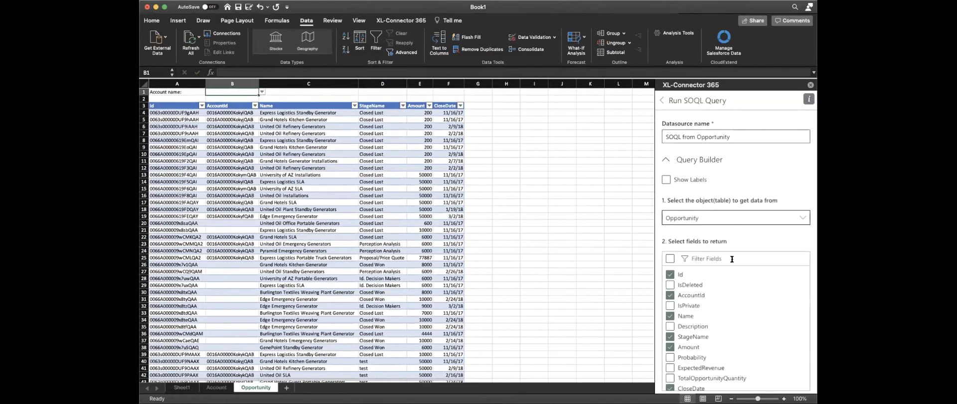
pyautogui.scroll(-10, 769, 229)
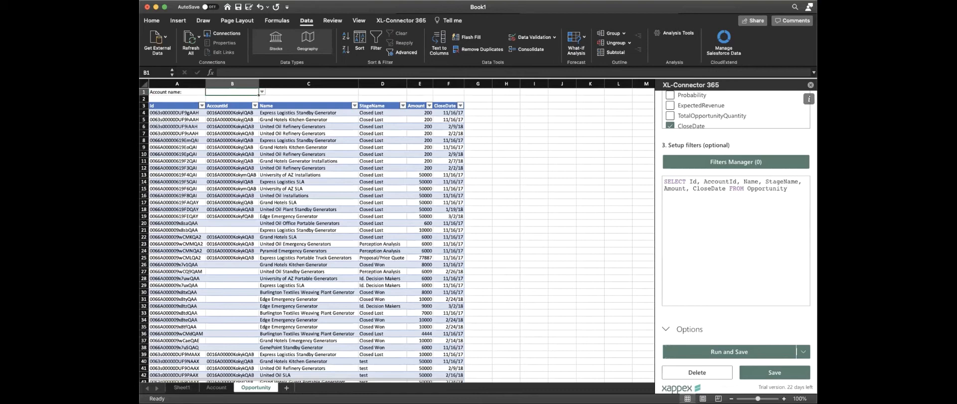
pyautogui.write("'{{")
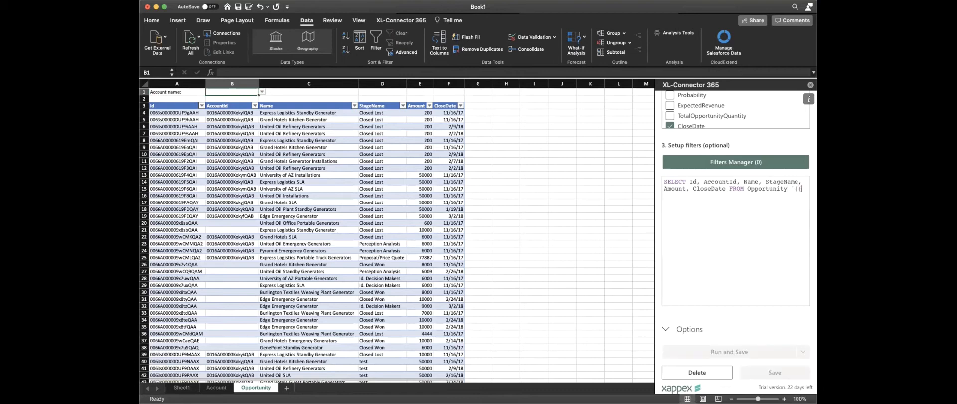
pyautogui.write('B1}}')
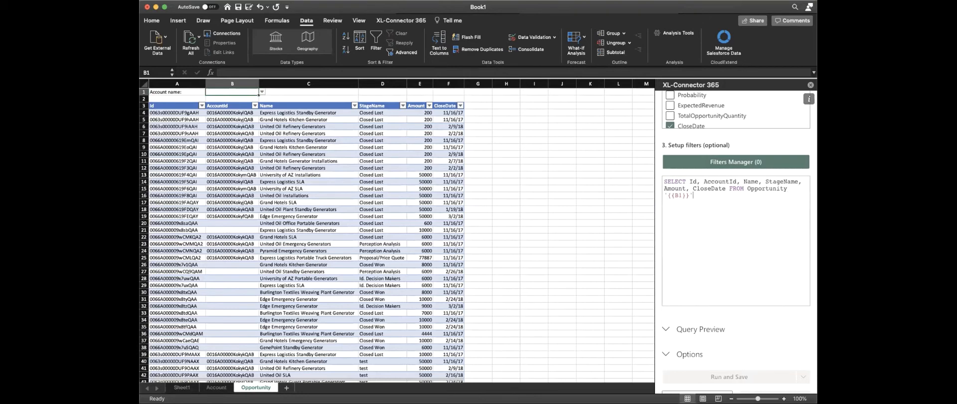
pyautogui.hotkey('shift', 'Left')
pyautogui.hotkey('shift', 'Left')
pyautogui.hotkey('shift', 'Left')
pyautogui.hotkey('shift', 'Left')
pyautogui.hotkey('shift', 'Left')
# Calculate the query preview with cell B1 empty to check how the cell reference resolves
pyautogui.scroll(-2, 730, 259)
pyautogui.click(732, 300)
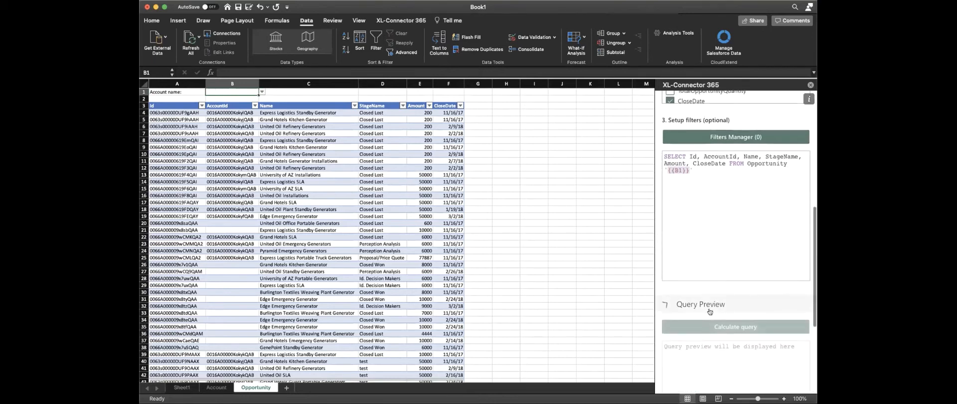
pyautogui.scroll(-3, 746, 276)
pyautogui.click(743, 264)
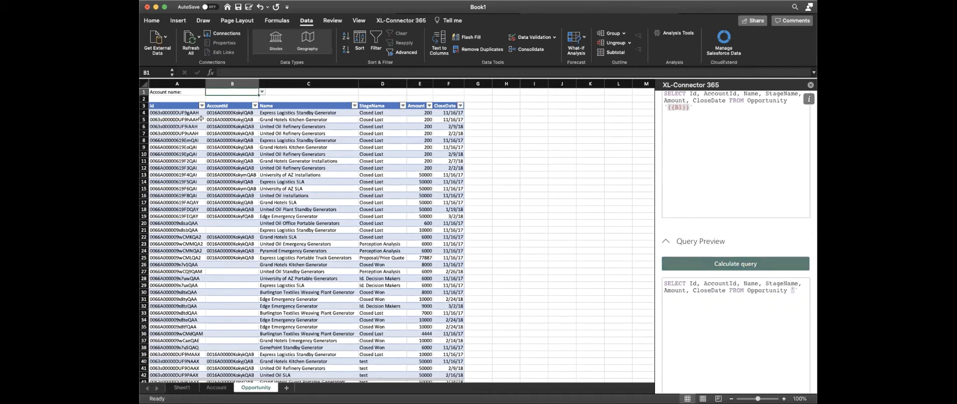
pyautogui.moveTo(804, 290); pyautogui.dragTo(795, 291)
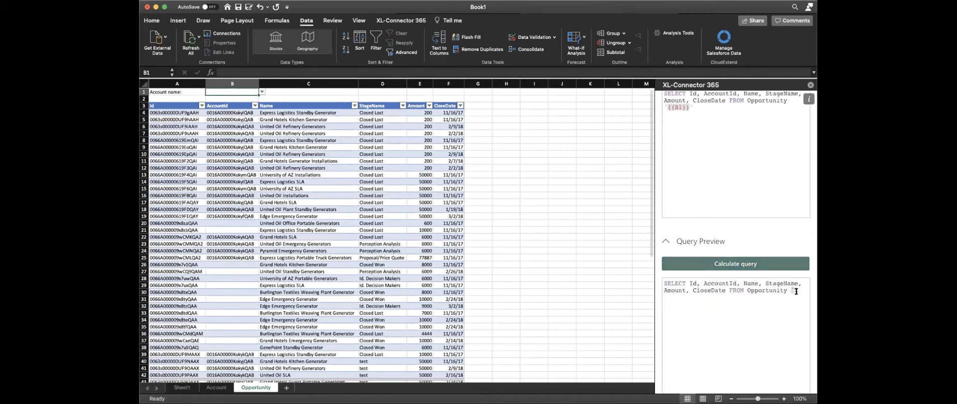
# Choose Grand Hotels & Resorts Ltd in cell B1 and recalculate the query preview
pyautogui.click(262, 92)
pyautogui.click(263, 110)
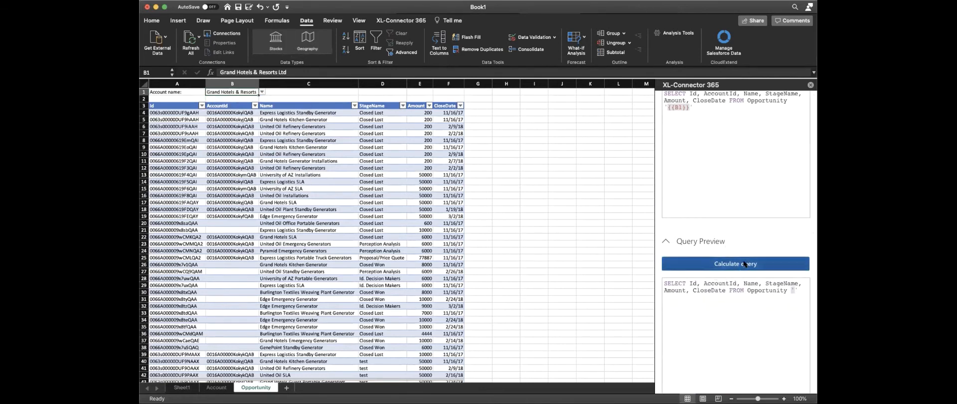
pyautogui.click(737, 264)
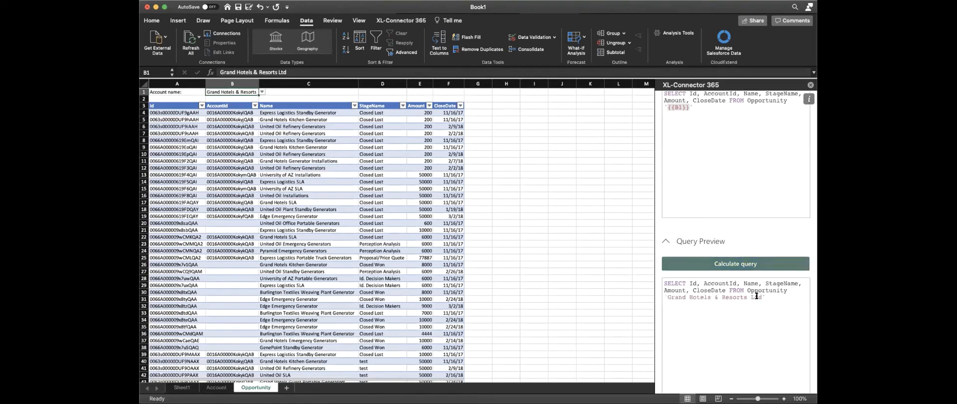
pyautogui.scroll(-3, 746, 303)
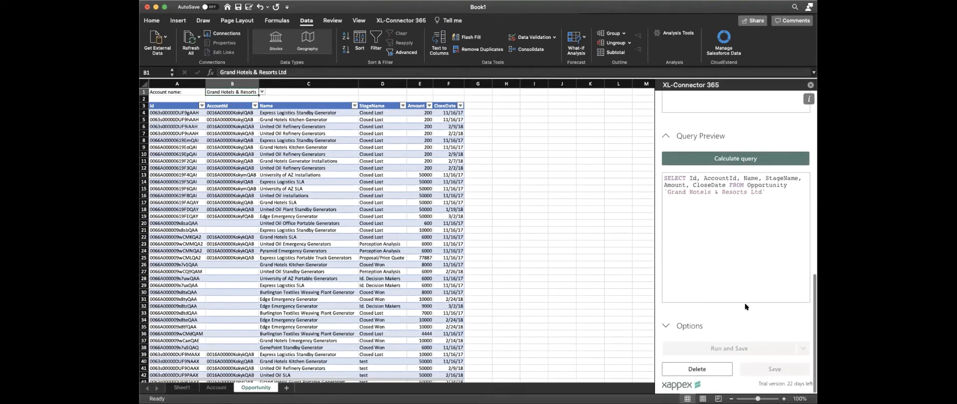
# Insert the condition "Where Account.Name =" before '{{B1}}' in the Opportunity query
pyautogui.scroll(3, 715, 219)
pyautogui.scroll(2, 717, 215)
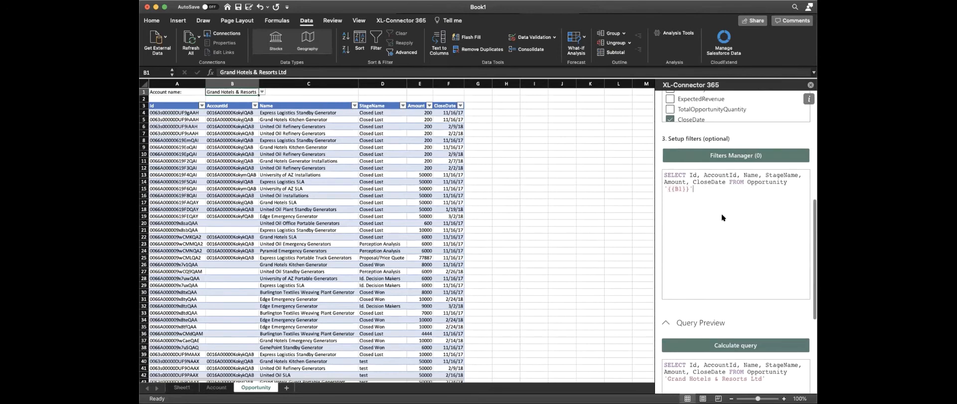
pyautogui.scroll(-5, 721, 213)
pyautogui.scroll(10, 722, 214)
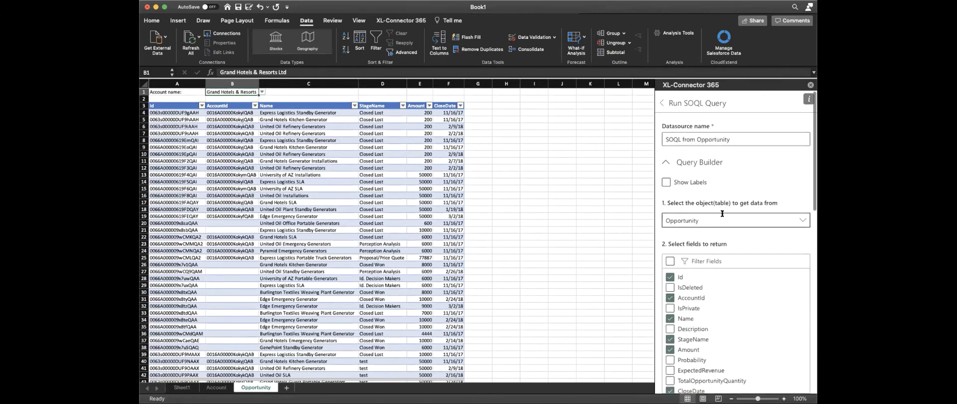
pyautogui.scroll(-6, 721, 215)
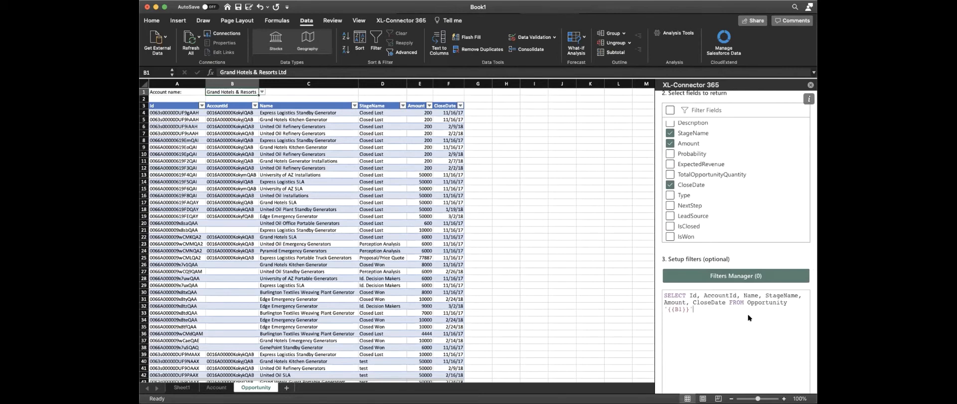
pyautogui.click(791, 301)
pyautogui.scroll(-5, 749, 302)
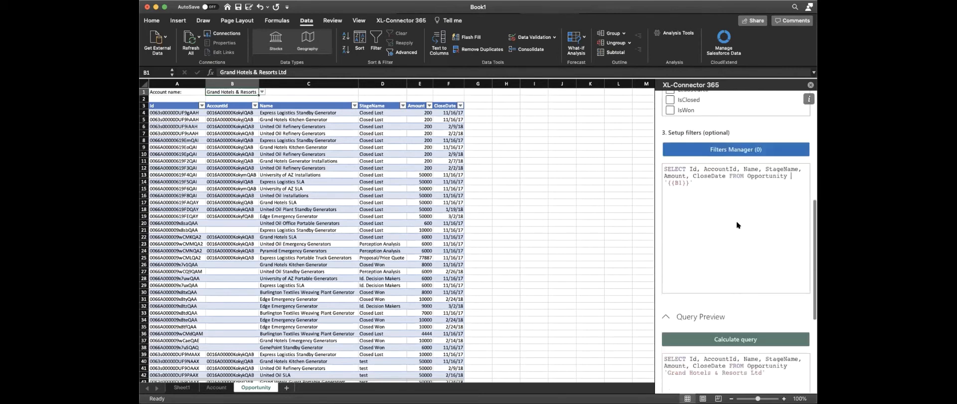
pyautogui.click(681, 294)
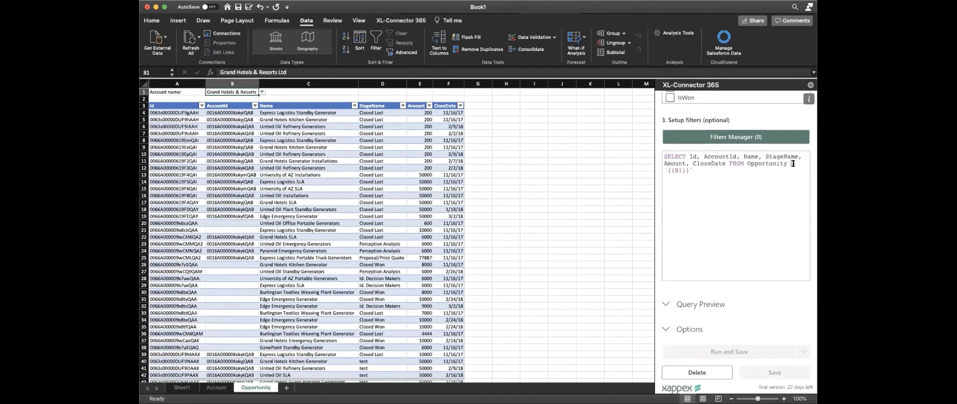
pyautogui.scroll(1, 793, 163)
pyautogui.write('Wh')
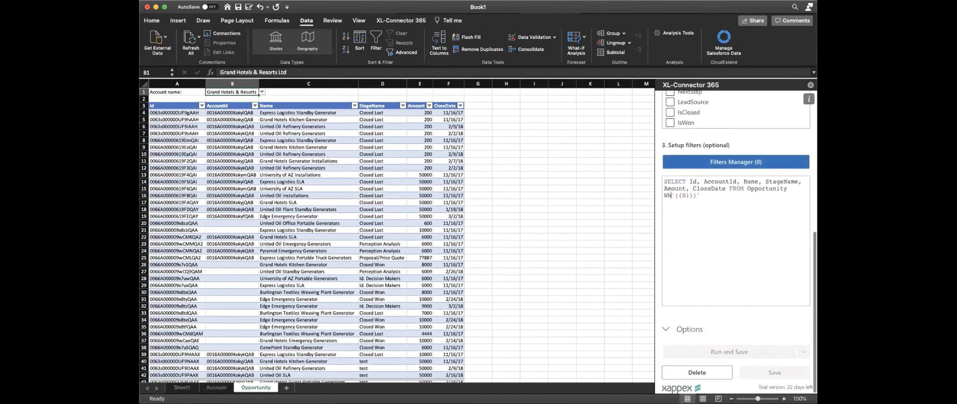
pyautogui.write('ere A')
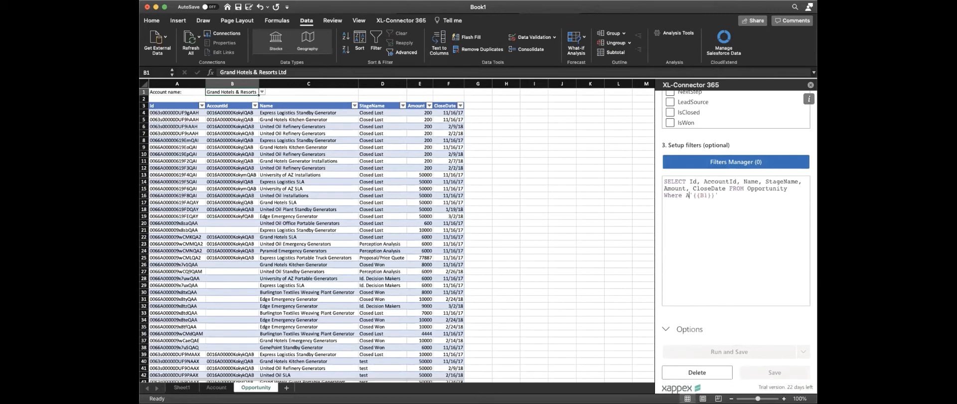
pyautogui.write('ccount.Name =')
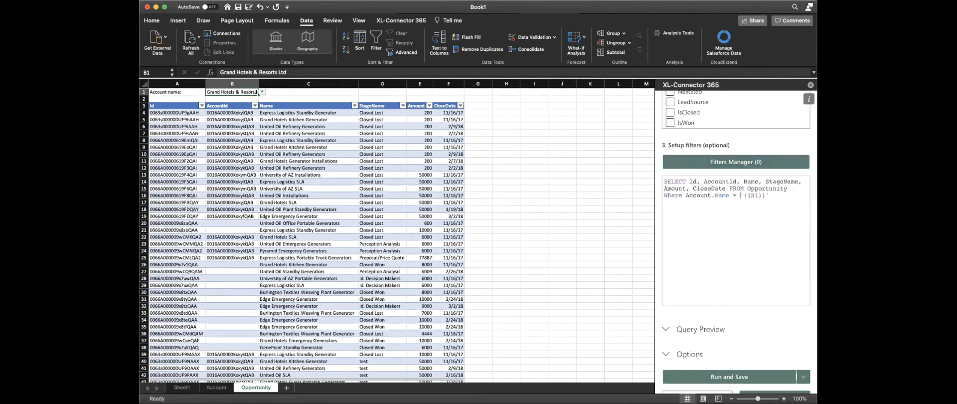
# Check the query options and save the edited Opportunity data source without running it
pyautogui.scroll(-2, 796, 304)
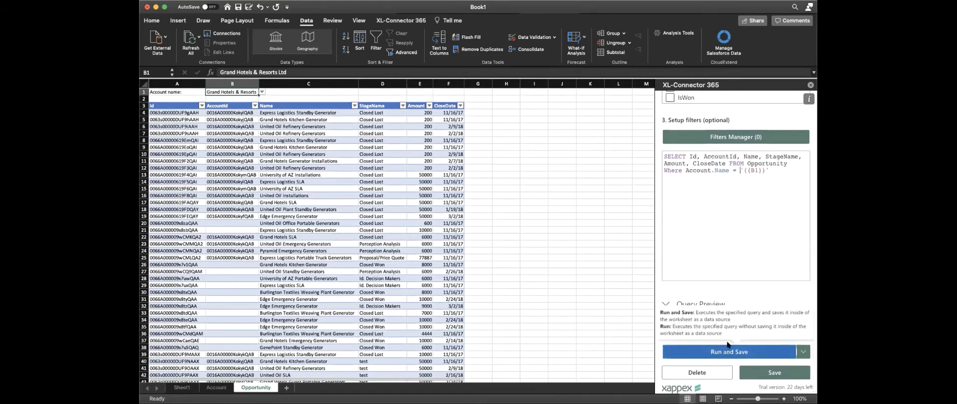
pyautogui.click(690, 329)
pyautogui.scroll(-3, 757, 330)
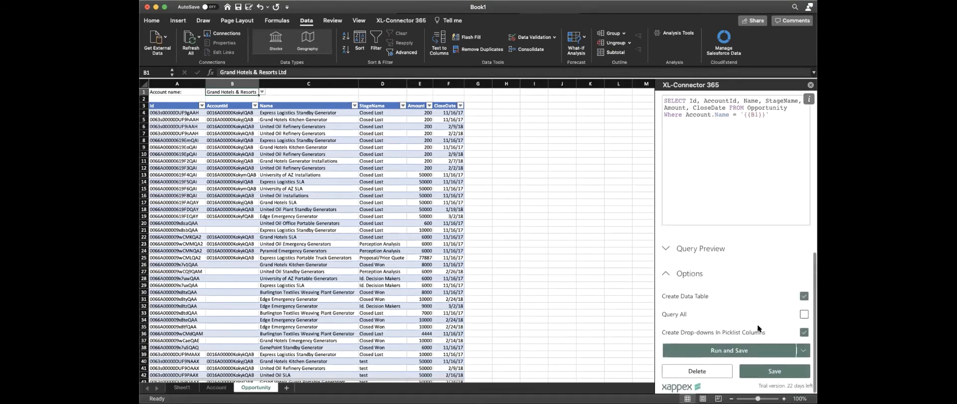
pyautogui.scroll(3, 700, 274)
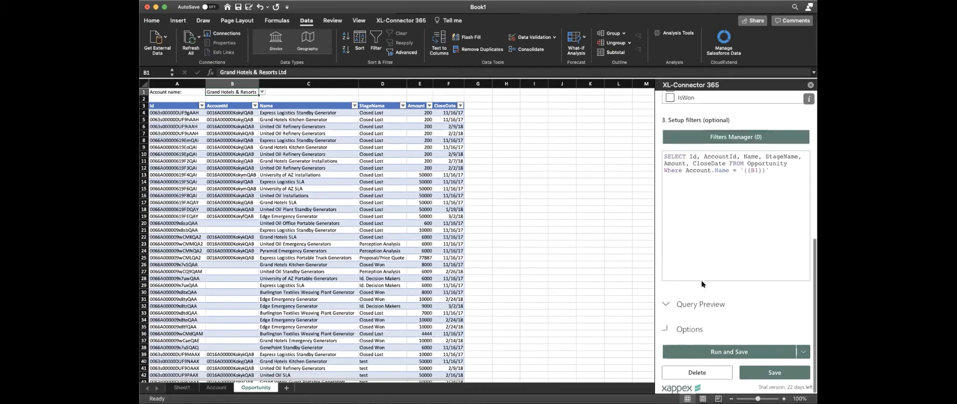
pyautogui.click(773, 372)
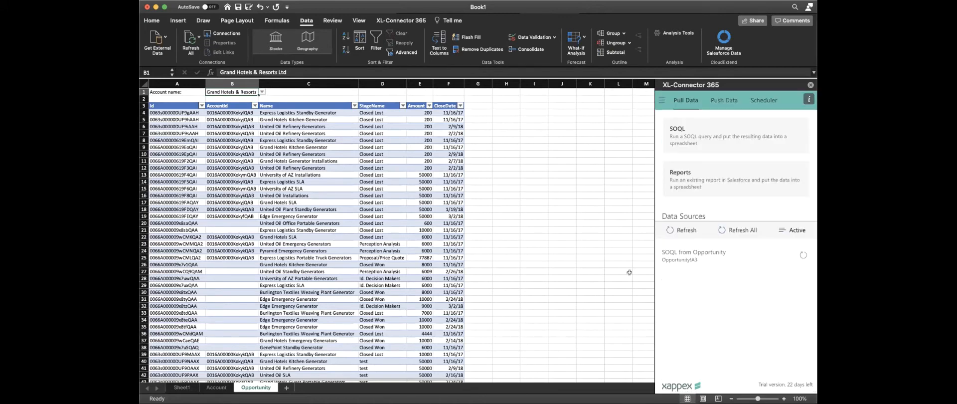
# Choose GenePoint as the account name in cell B1 and refresh the SOQL from Opportunity data source
pyautogui.click(306, 175)
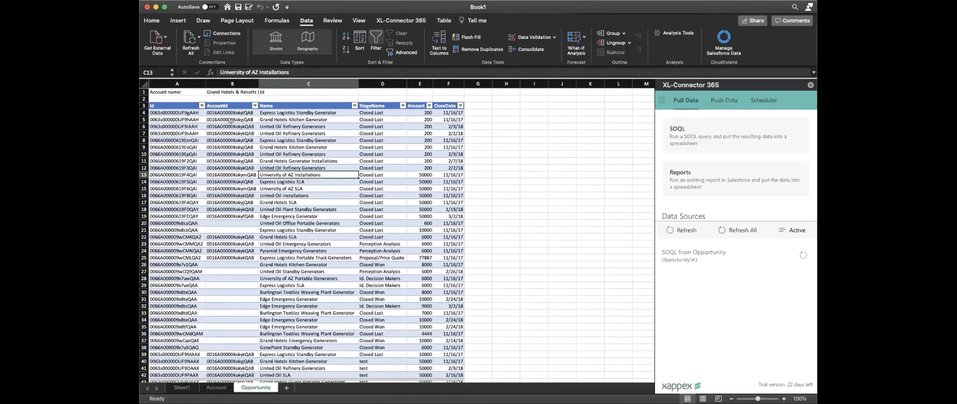
pyautogui.click(251, 90)
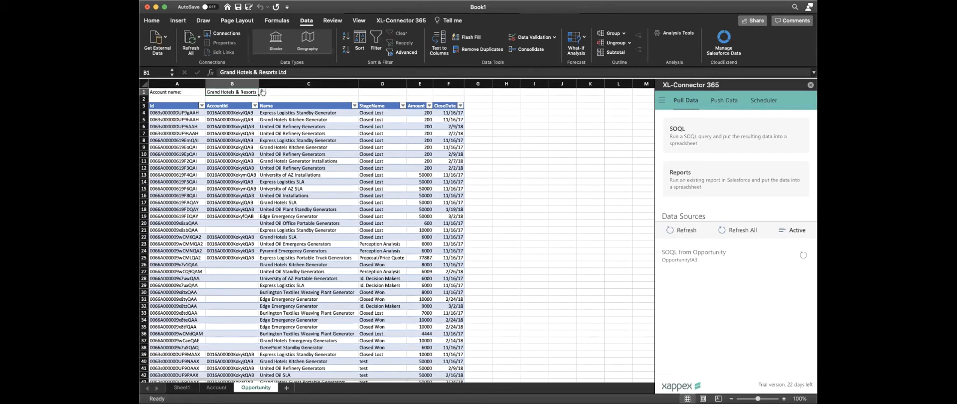
pyautogui.click(261, 92)
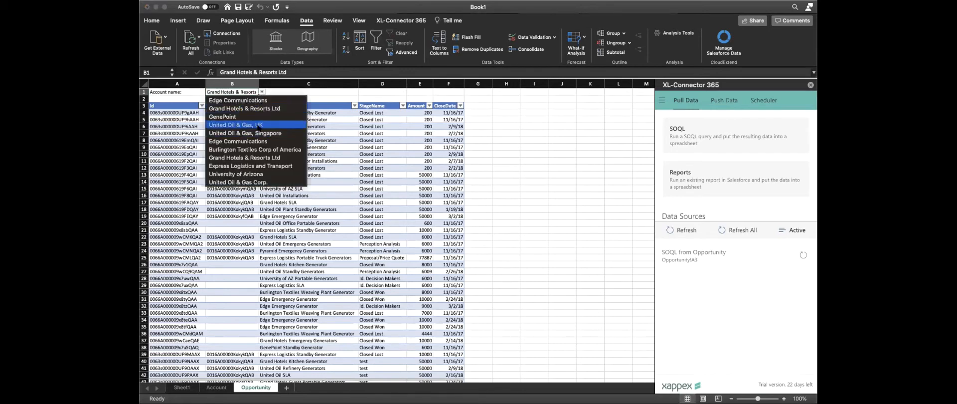
pyautogui.click(264, 117)
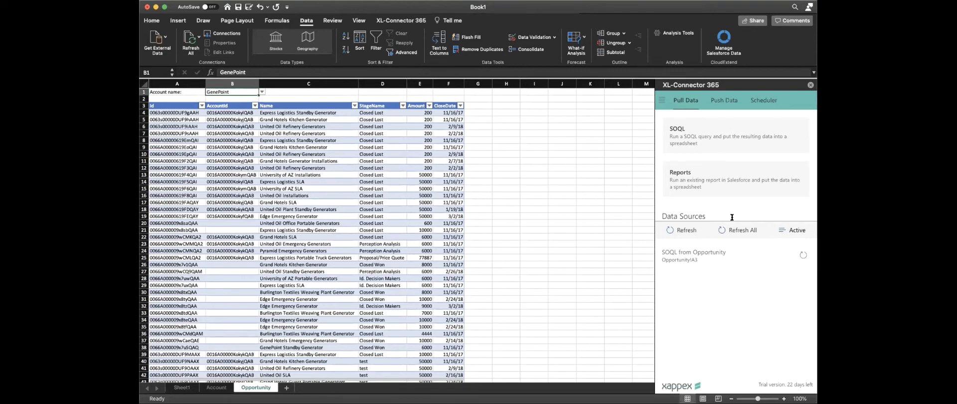
pyautogui.click(800, 256)
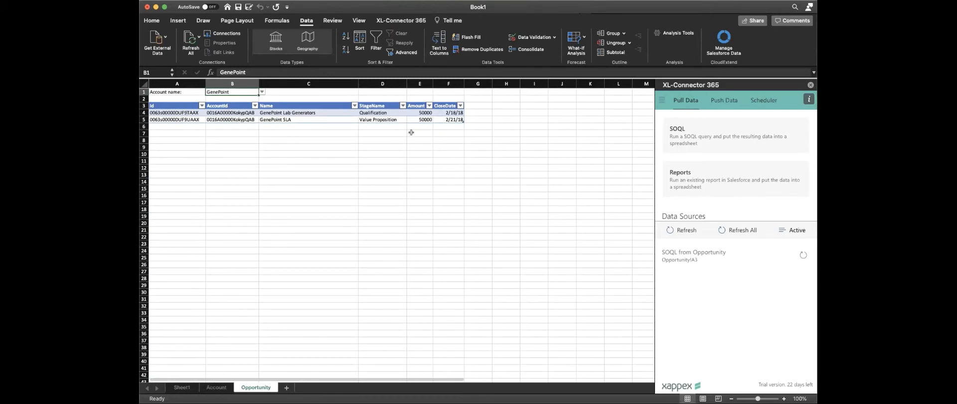
# Switch the account name in cell B1 to United Oil & Gas, UK and refresh the Opportunity data source
pyautogui.click(260, 91)
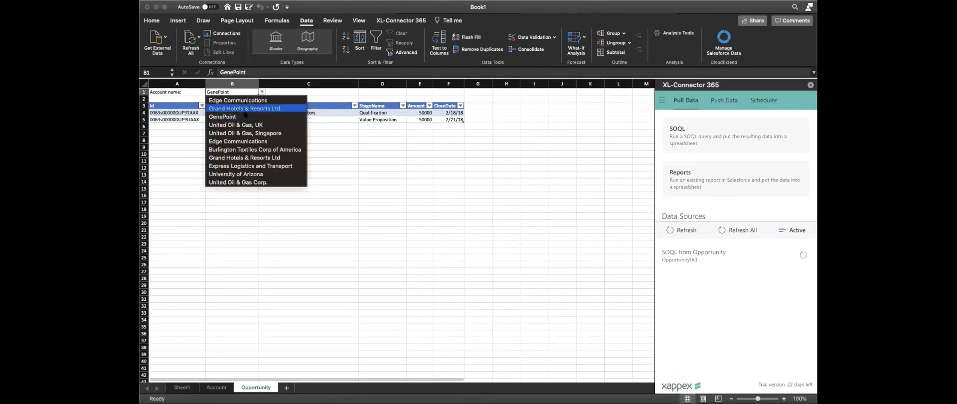
pyautogui.click(253, 126)
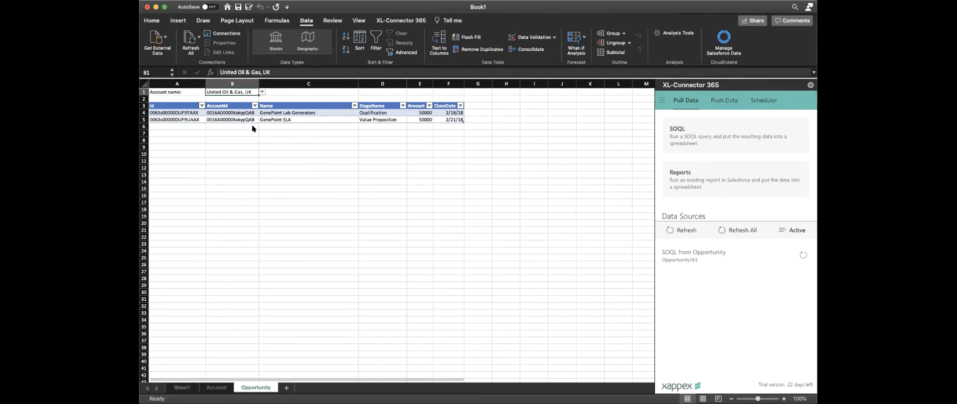
pyautogui.click(803, 256)
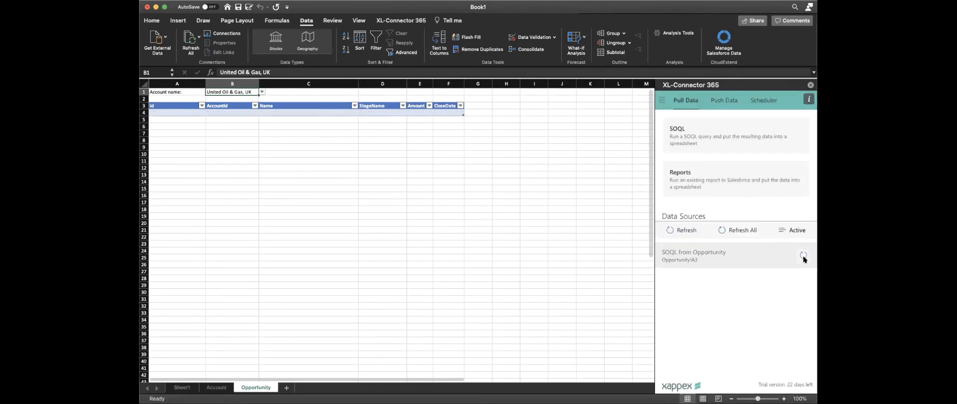
# Set the account name in cell B1 to Edge Communications, refresh the Opportunity data source and look over the returned rows
pyautogui.click(261, 92)
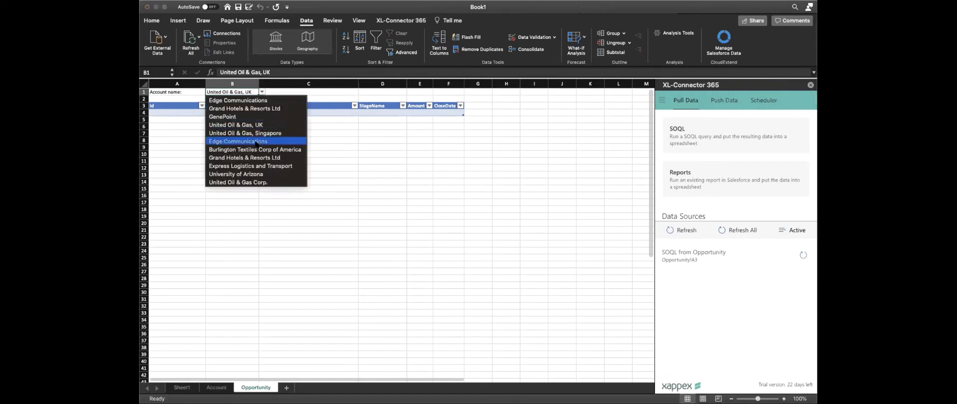
pyautogui.click(256, 143)
pyautogui.click(803, 254)
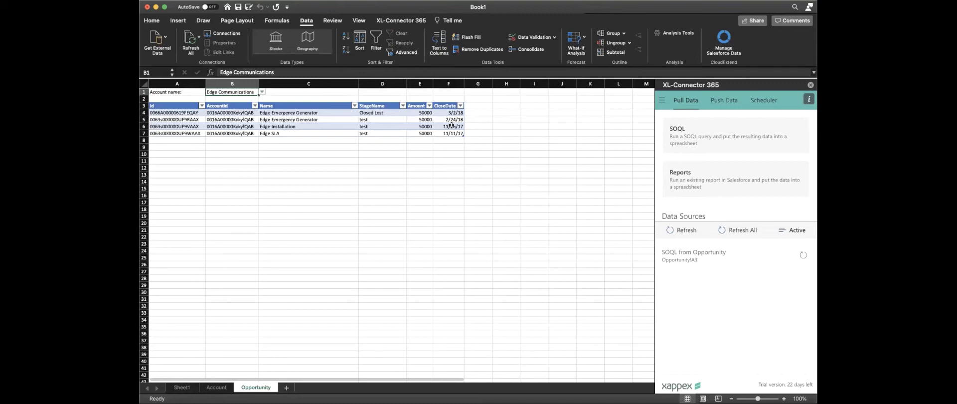
pyautogui.hscroll(1, 329, 125)
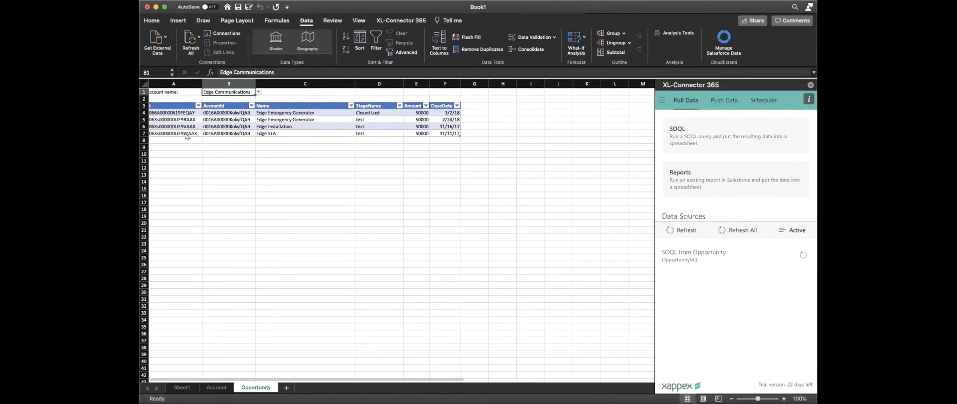
pyautogui.hscroll(-1, 187, 137)
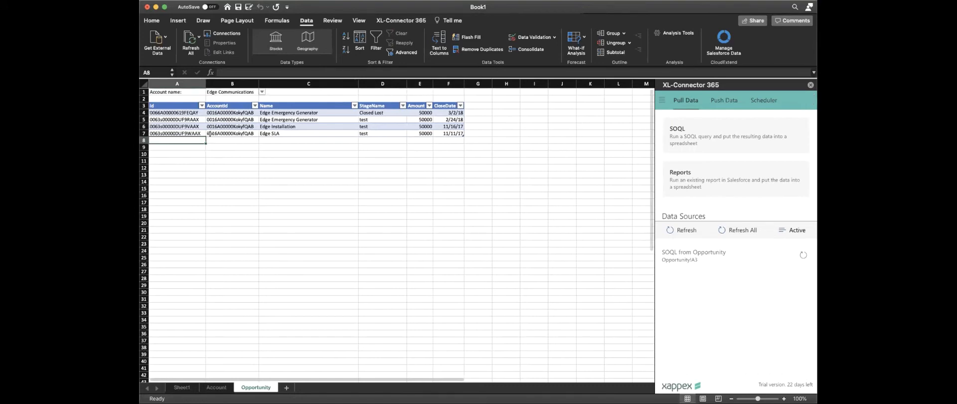
pyautogui.click(291, 141)
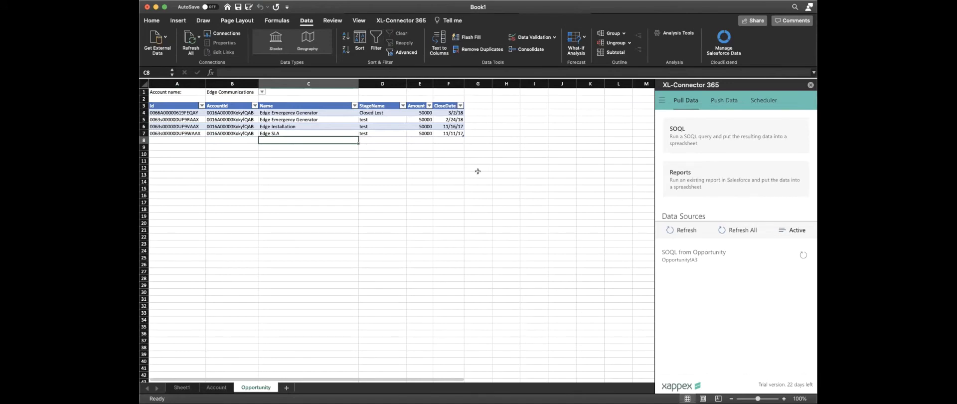
# Start an upsert from the opportunity table on the Opportunity sheet and name the flow step Upsert Opps
pyautogui.click(289, 126)
pyautogui.click(723, 101)
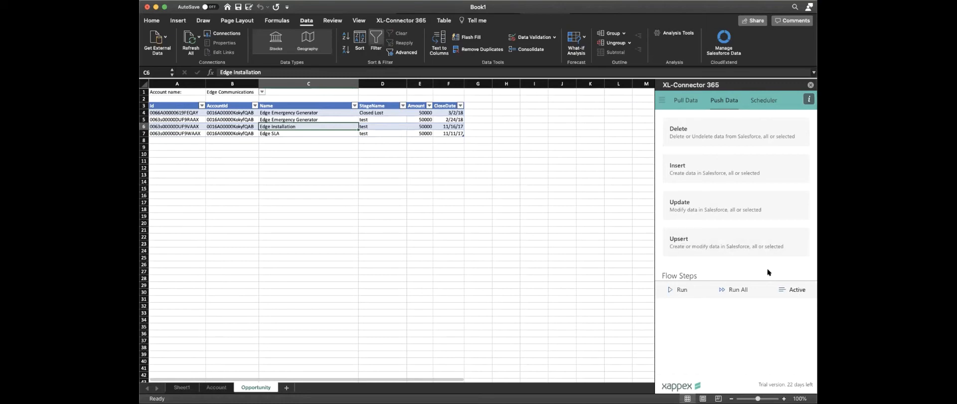
pyautogui.click(715, 246)
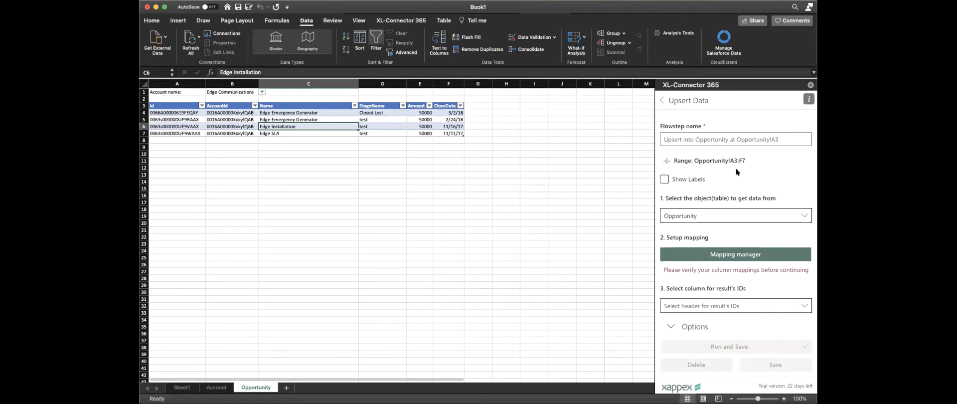
pyautogui.click(692, 139)
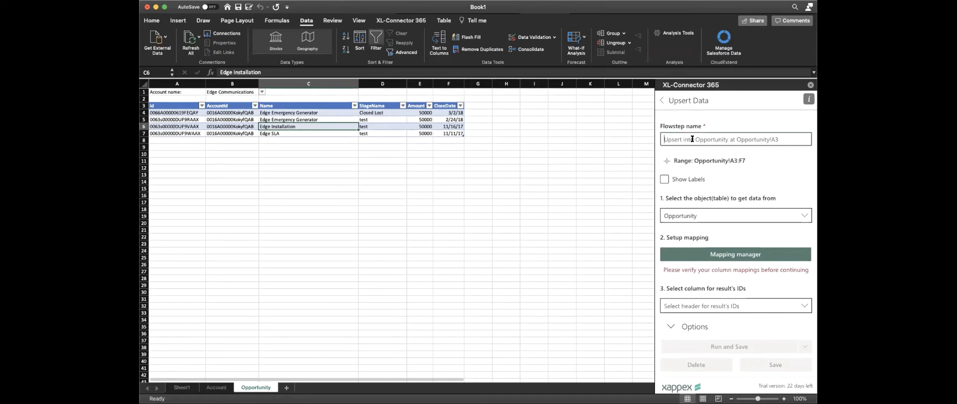
pyautogui.write('Upsert Opps')
pyautogui.click(763, 179)
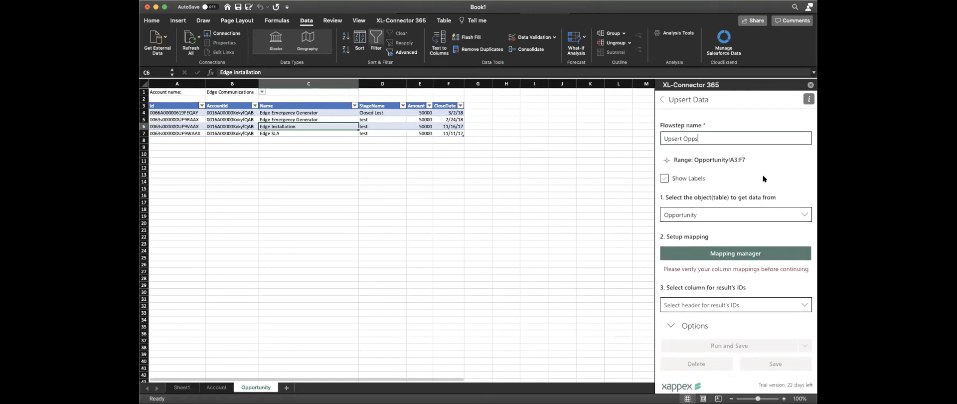
pyautogui.click(763, 178)
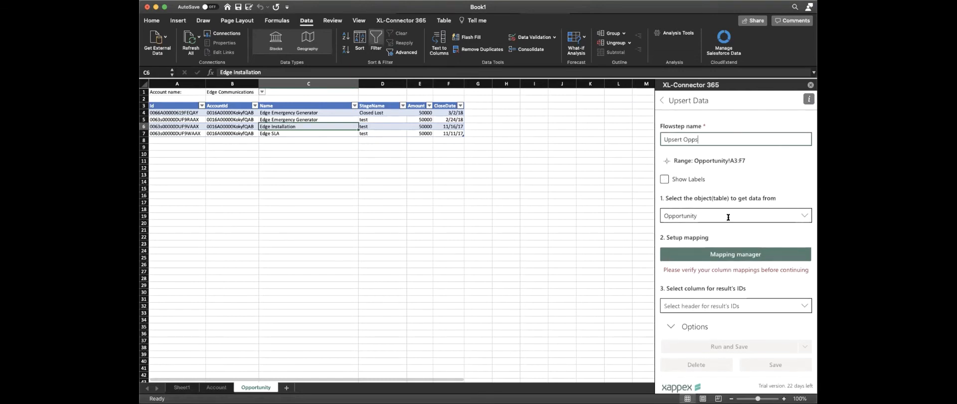
# Include the Id column in the field mapping, keep Id as the external ID field, and apply the mapping
pyautogui.click(746, 252)
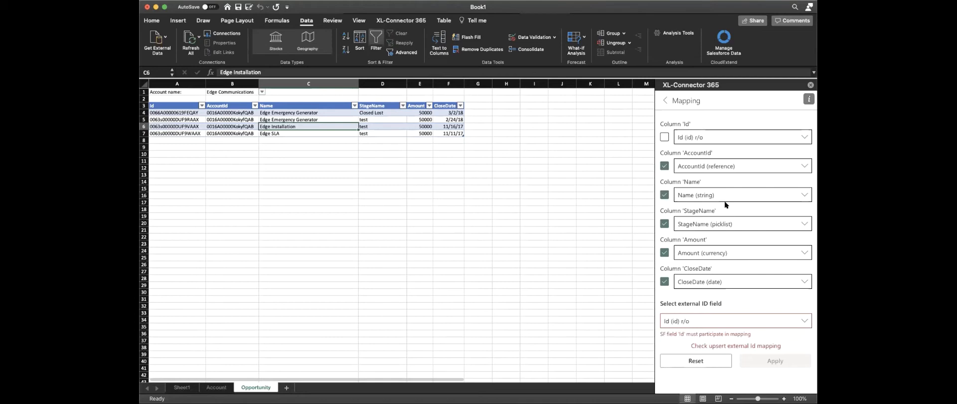
pyautogui.click(664, 137)
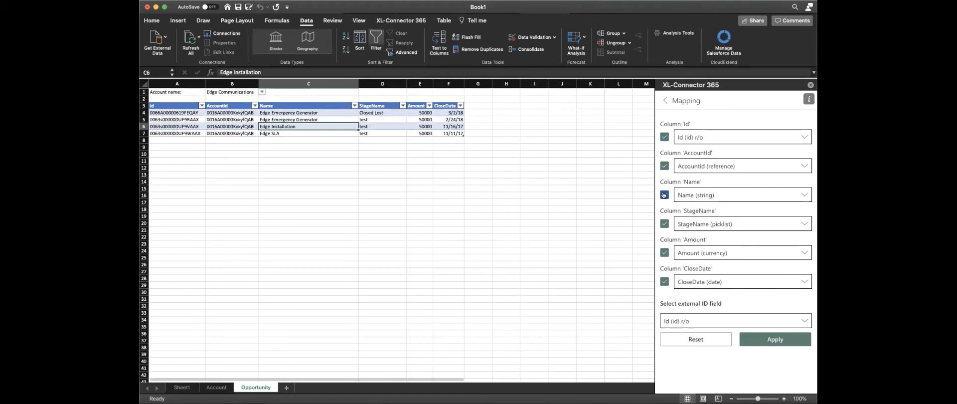
pyautogui.click(804, 320)
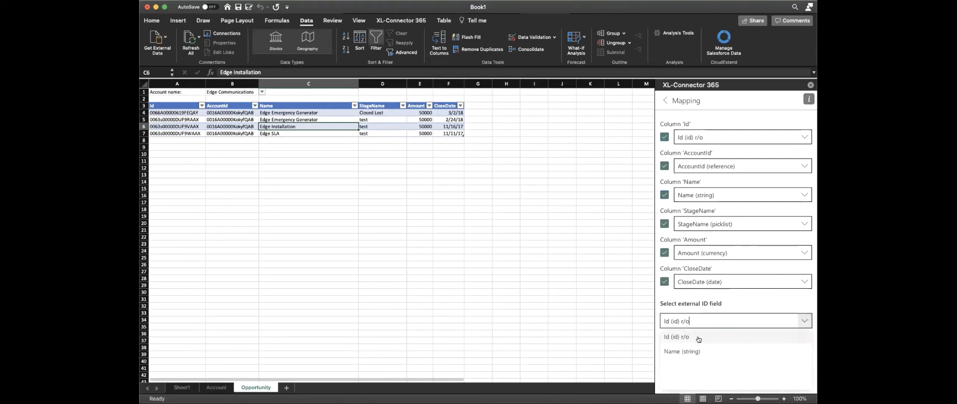
pyautogui.click(676, 337)
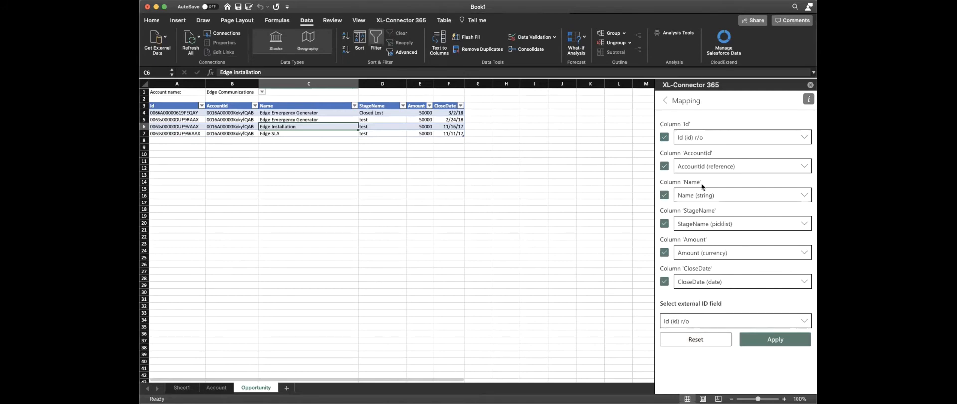
pyautogui.click(775, 339)
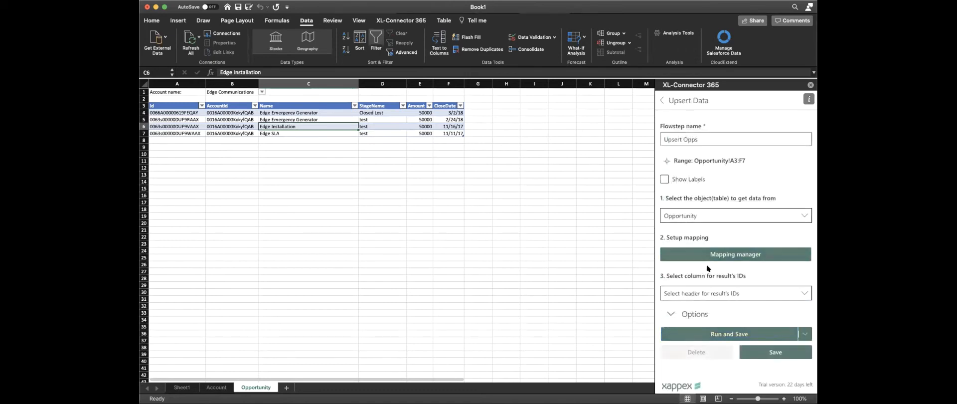
# Review the upsert options and set the range to apply to All
pyautogui.click(697, 312)
pyautogui.scroll(-5, 726, 304)
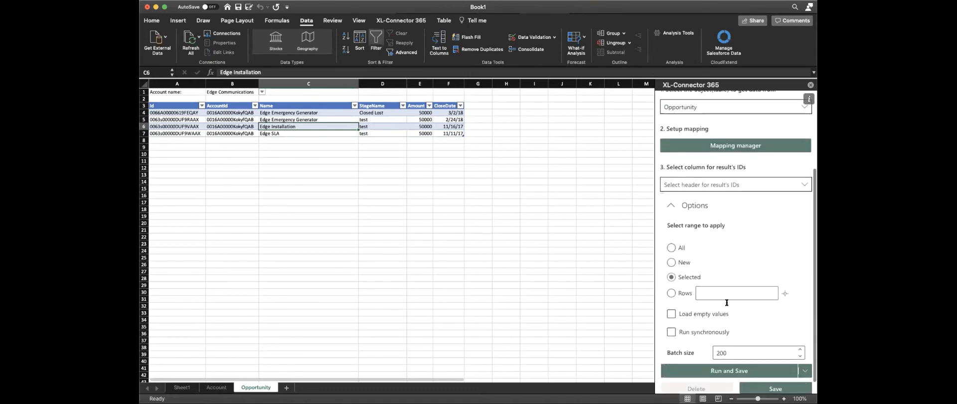
pyautogui.scroll(-1, 726, 286)
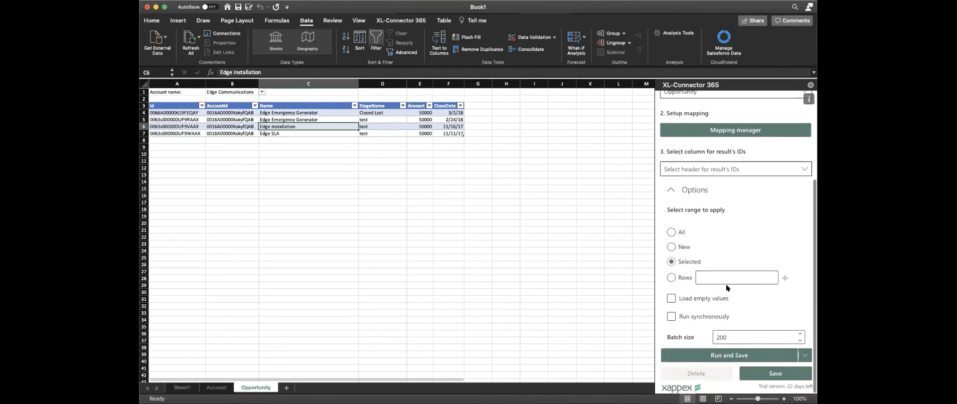
pyautogui.click(672, 232)
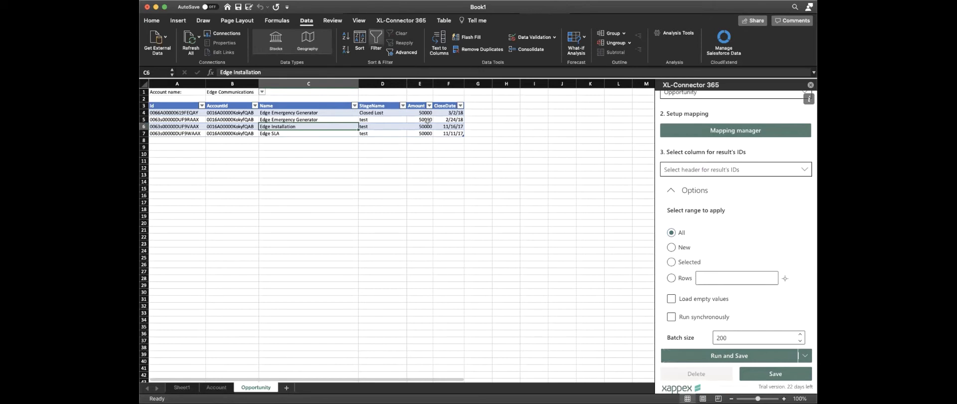
# Try the New and Selected range options and select rows 6 and 7 of the worksheet as an example
pyautogui.click(684, 248)
pyautogui.click(686, 262)
pyautogui.click(682, 233)
pyautogui.click(685, 261)
pyautogui.click(144, 125)
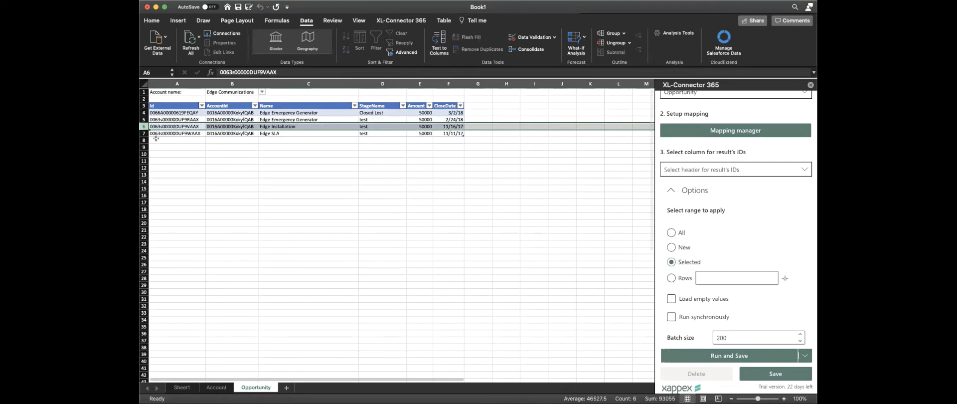
pyautogui.moveTo(144, 127); pyautogui.dragTo(145, 130)
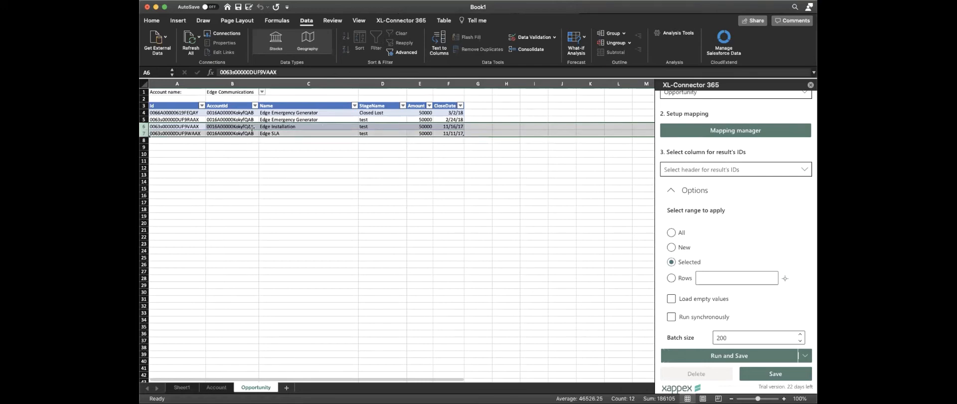
# Filter the StageName column of the opportunity table to exclude Closed Lost
pyautogui.click(354, 105)
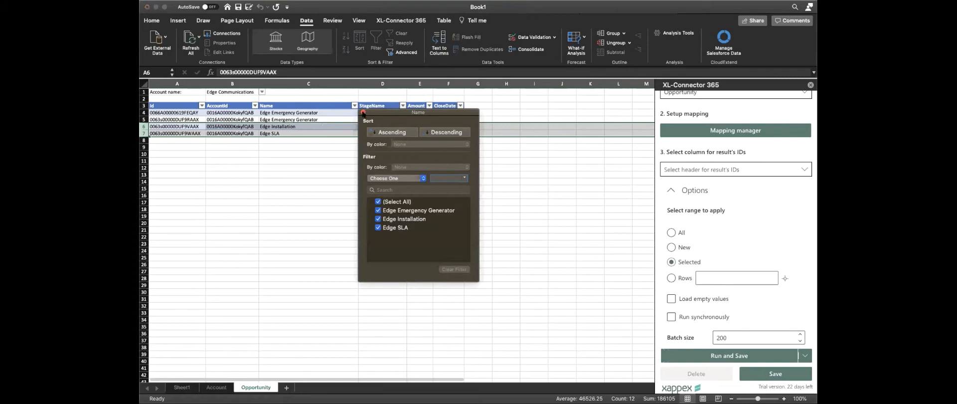
pyautogui.click(363, 112)
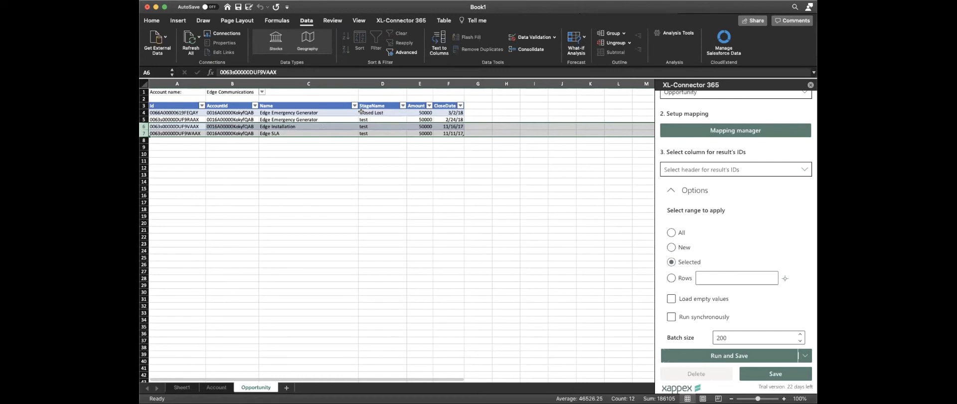
pyautogui.click(403, 105)
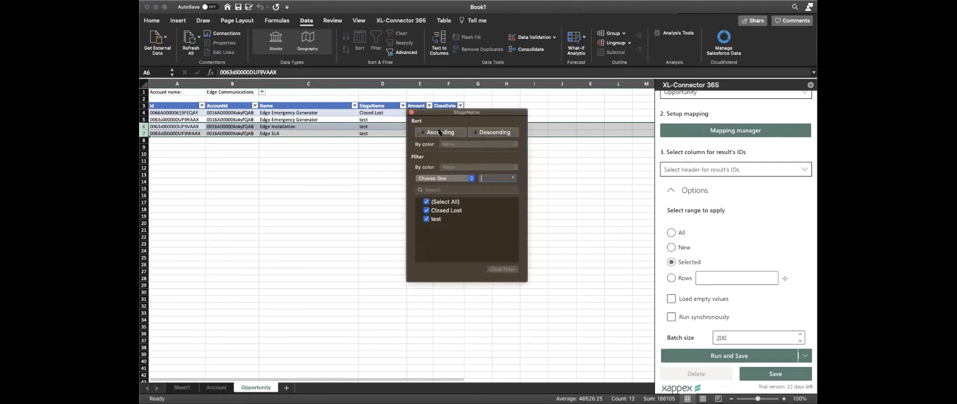
pyautogui.click(426, 211)
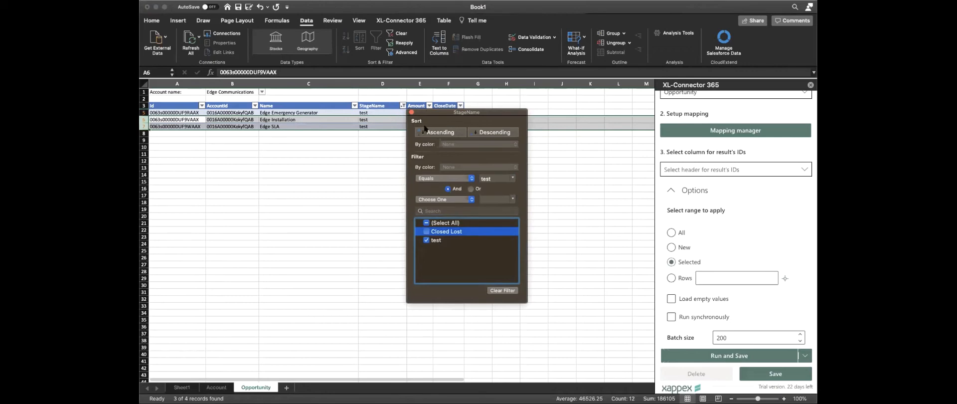
pyautogui.click(411, 113)
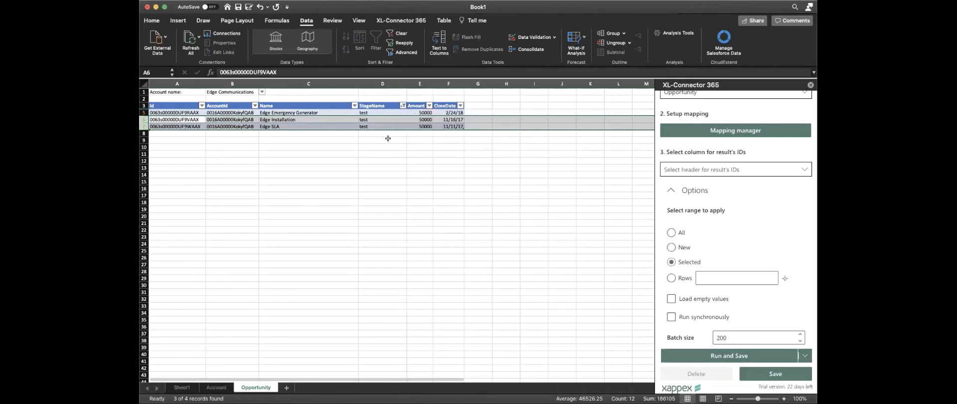
# Change StageName to Closed Lost for all the filtered opportunity rows
pyautogui.click(391, 112)
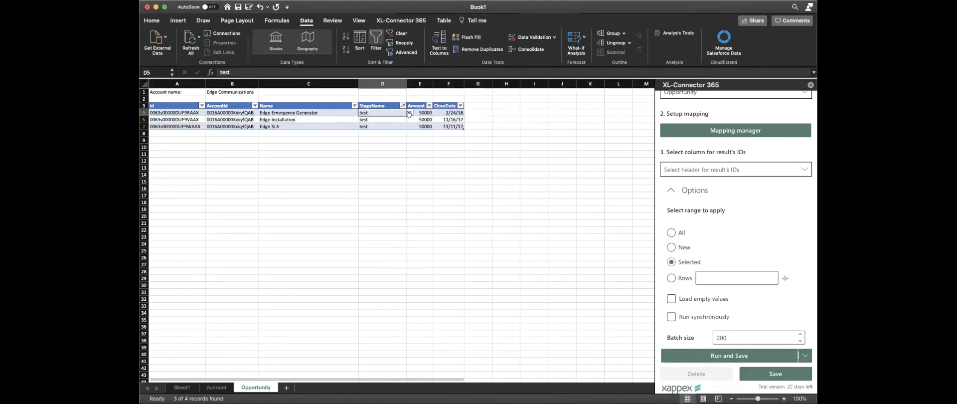
pyautogui.click(410, 112)
pyautogui.click(391, 195)
pyautogui.moveTo(402, 125); pyautogui.dragTo(402, 126)
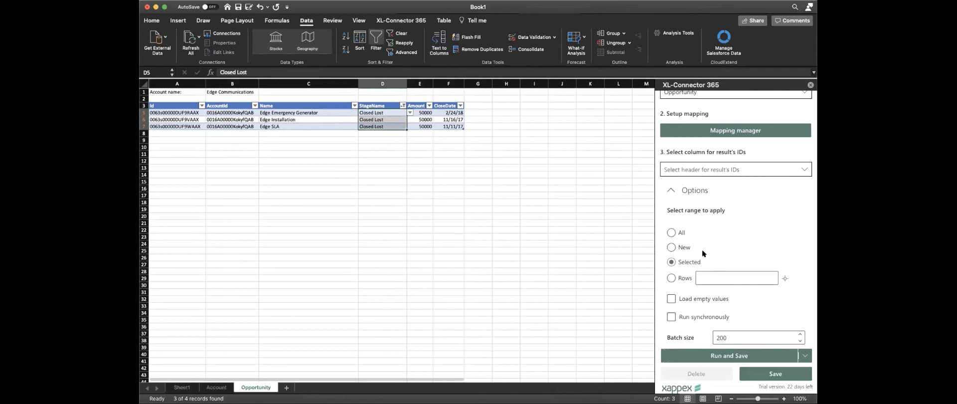
# Set the upsert's range to apply back to All and save the flow step without running it
pyautogui.click(677, 233)
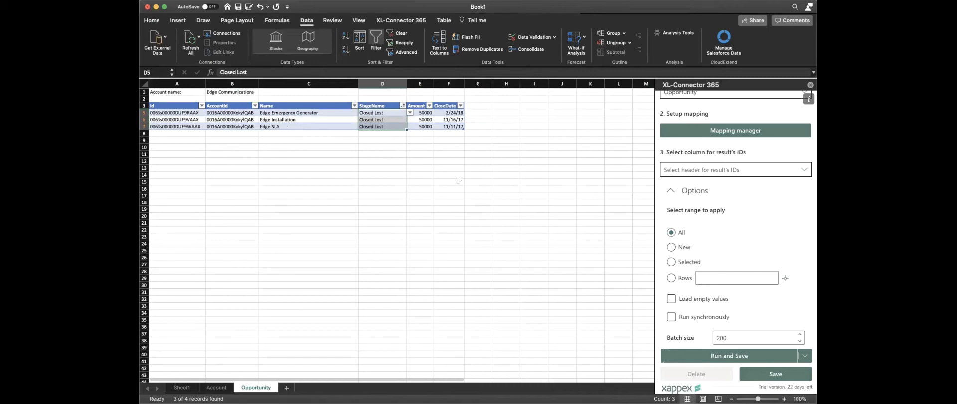
pyautogui.scroll(3, 743, 304)
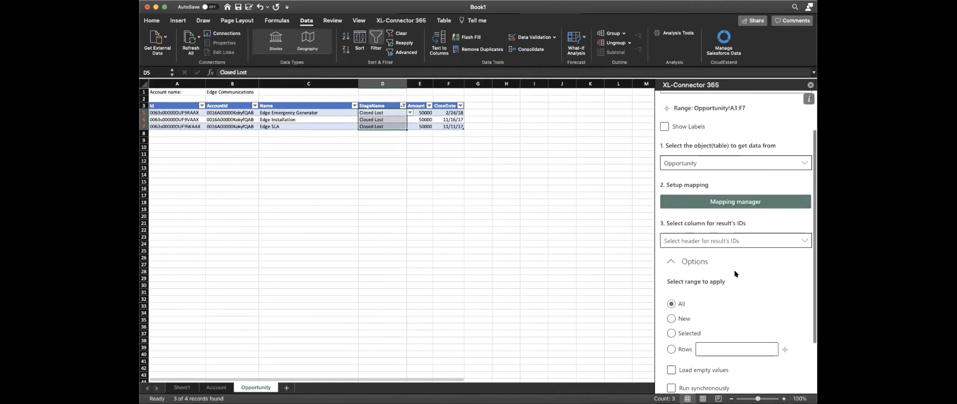
pyautogui.scroll(-3, 735, 273)
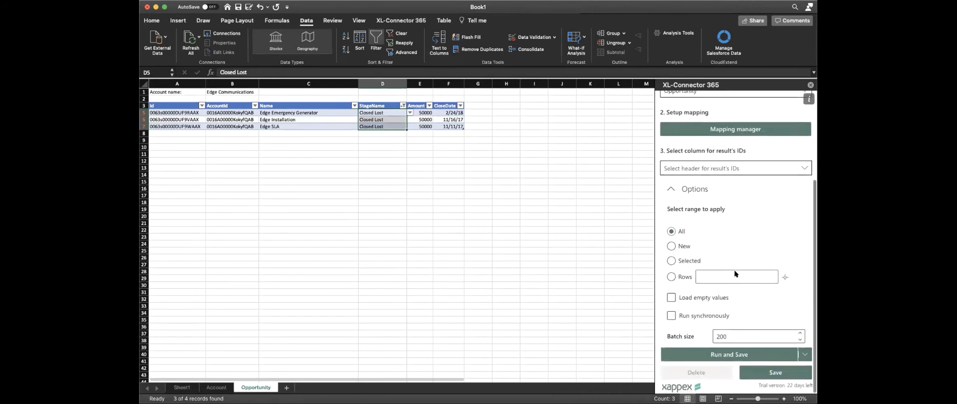
pyautogui.click(775, 373)
pyautogui.scroll(3, 737, 164)
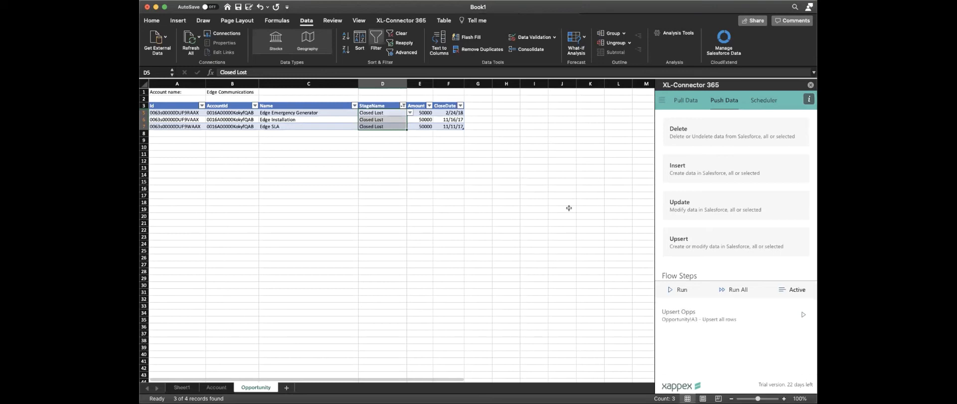
# Reopen the Upsert Opps flow step, choose Id as the column for the result's IDs, and return to the flow steps list
pyautogui.click(736, 318)
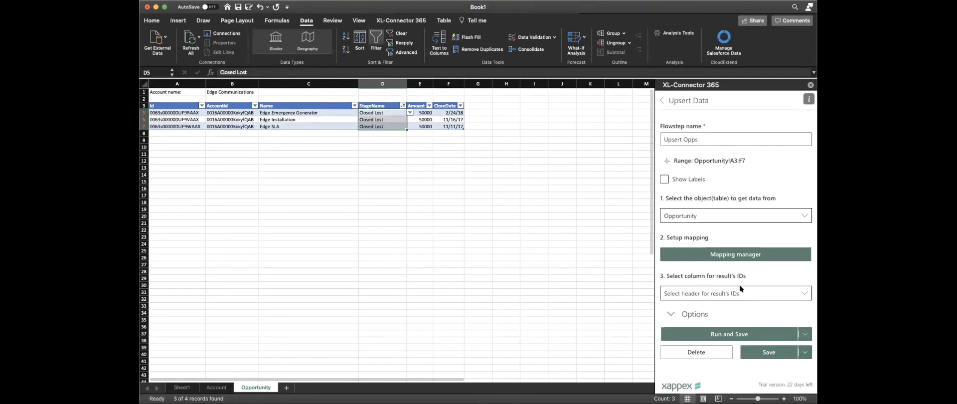
pyautogui.click(708, 293)
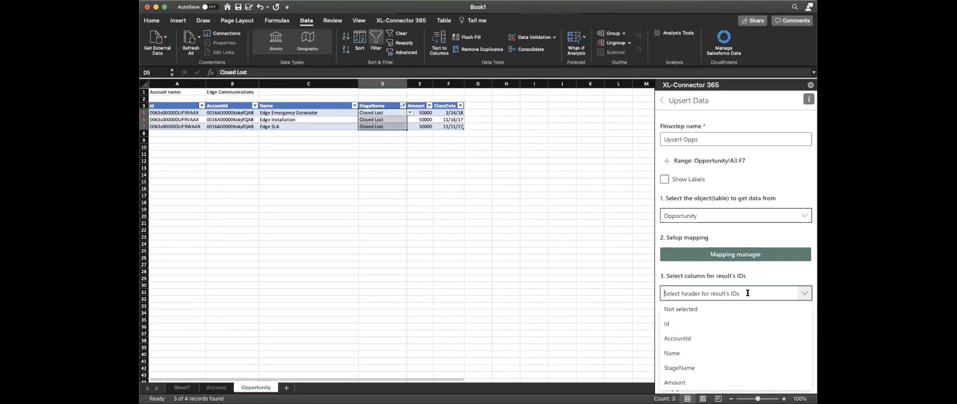
pyautogui.click(670, 324)
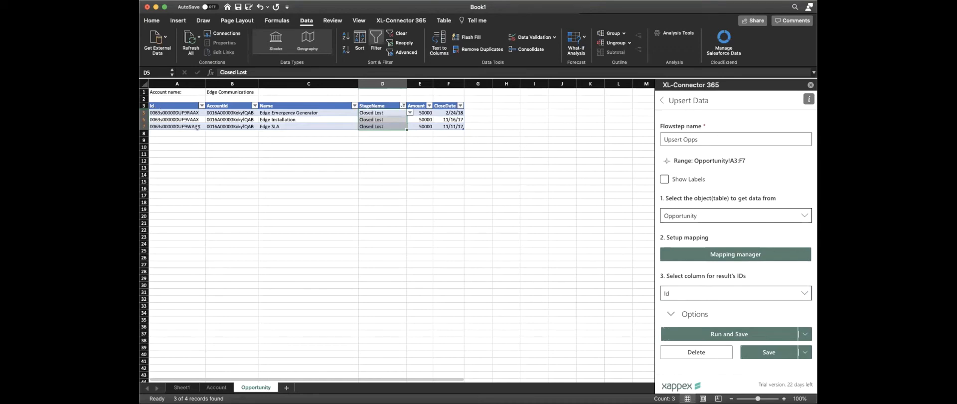
pyautogui.click(766, 352)
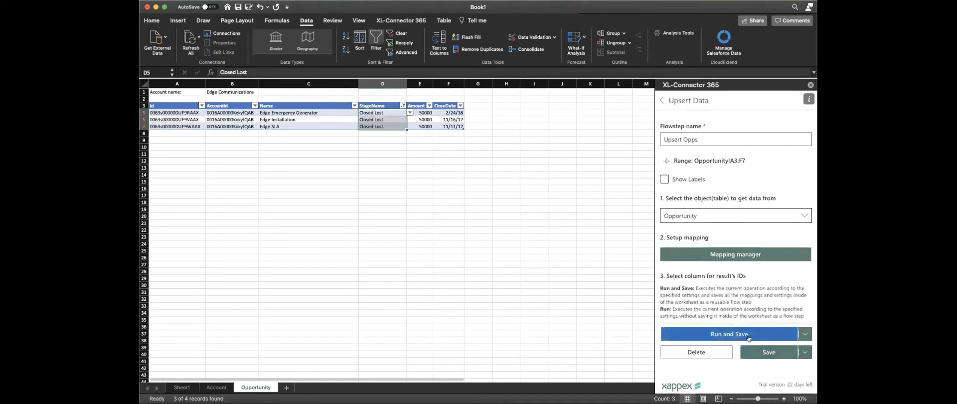
pyautogui.click(662, 101)
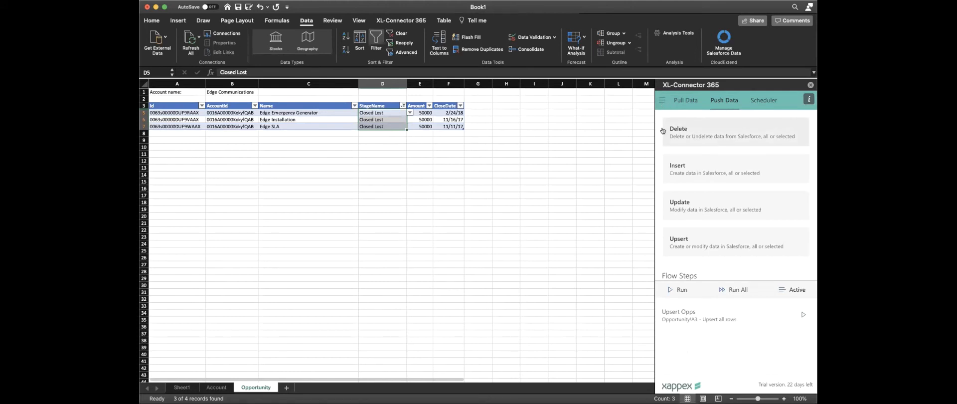
# Look over the saved pull data source and push flow step, and open the add-in's main menu
pyautogui.click(690, 103)
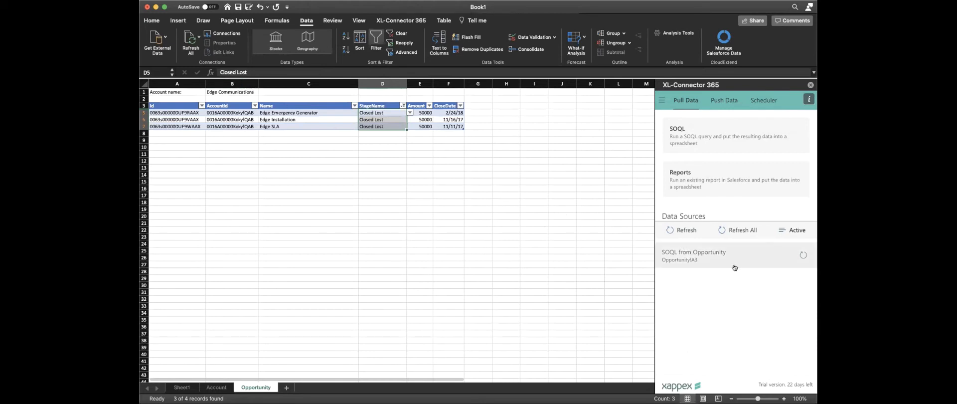
pyautogui.click(723, 100)
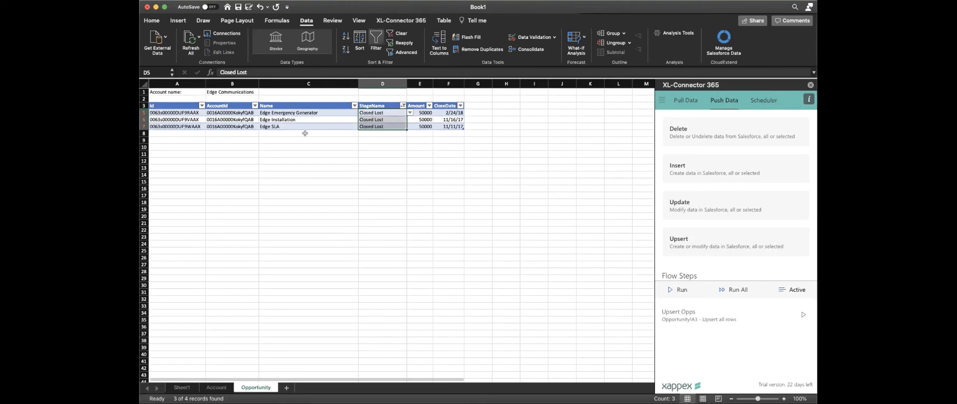
pyautogui.click(418, 168)
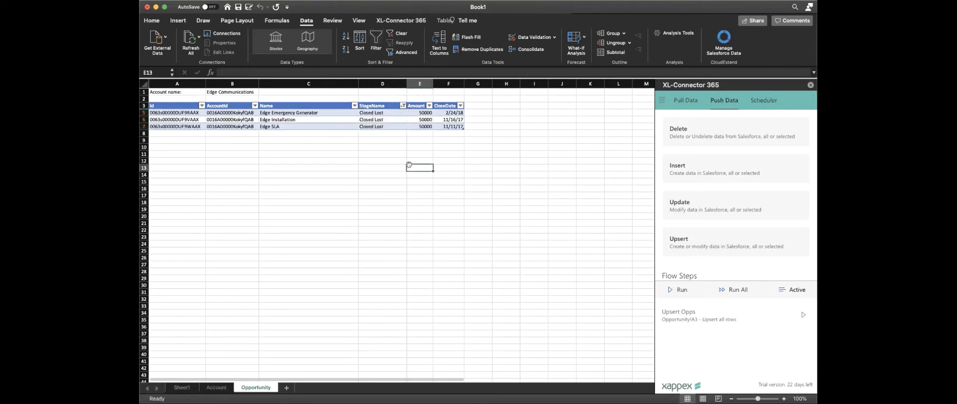
pyautogui.click(662, 100)
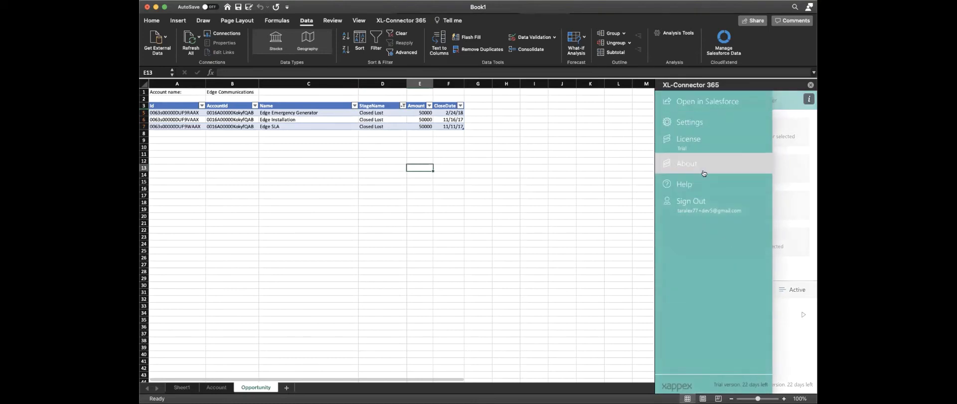
# Try the Team Player and Personal Edition plans on the license page and settle on Enterprise Admin
pyautogui.click(700, 141)
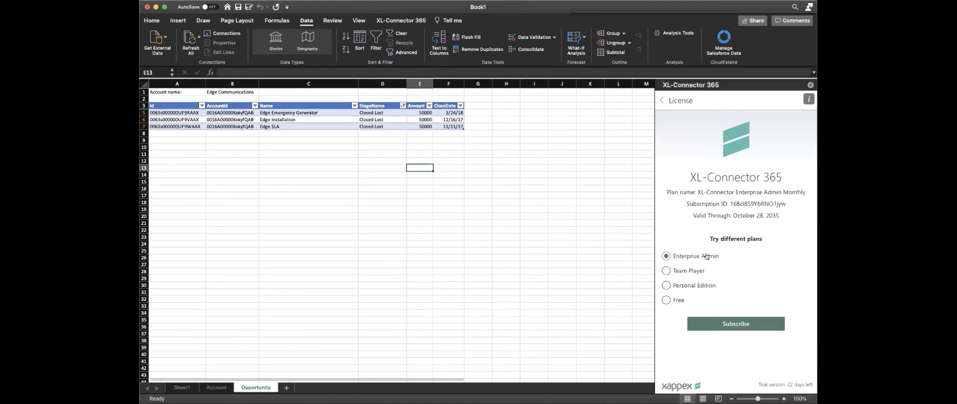
pyautogui.click(686, 270)
pyautogui.click(685, 288)
pyautogui.click(685, 271)
pyautogui.click(666, 274)
pyautogui.click(667, 256)
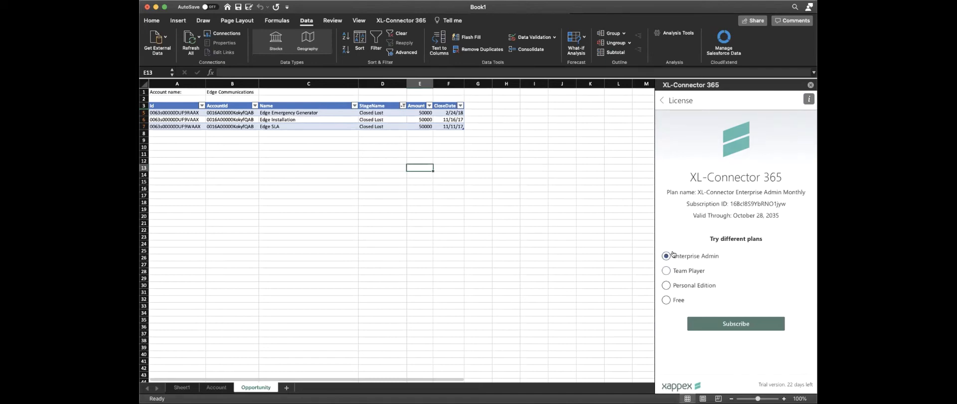
pyautogui.click(662, 101)
# Exclude the Name column from the Upsert Opps flow step's mapping, then apply the mapping and save the flow step
pyautogui.click(727, 102)
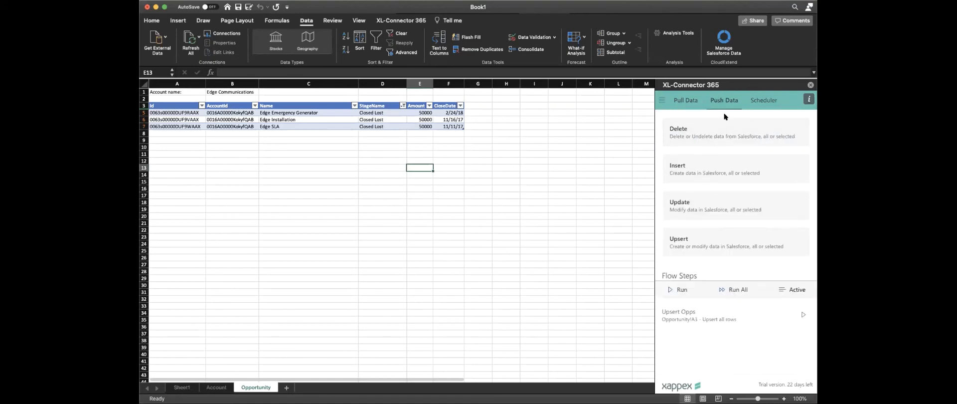
pyautogui.click(711, 311)
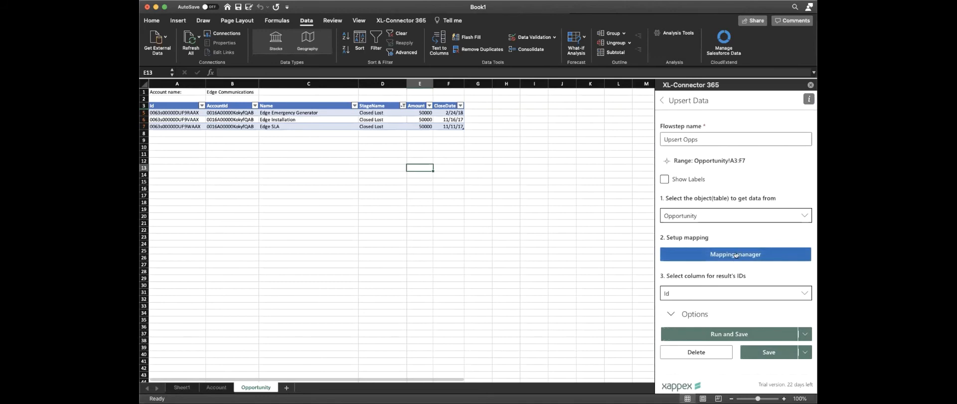
pyautogui.click(735, 255)
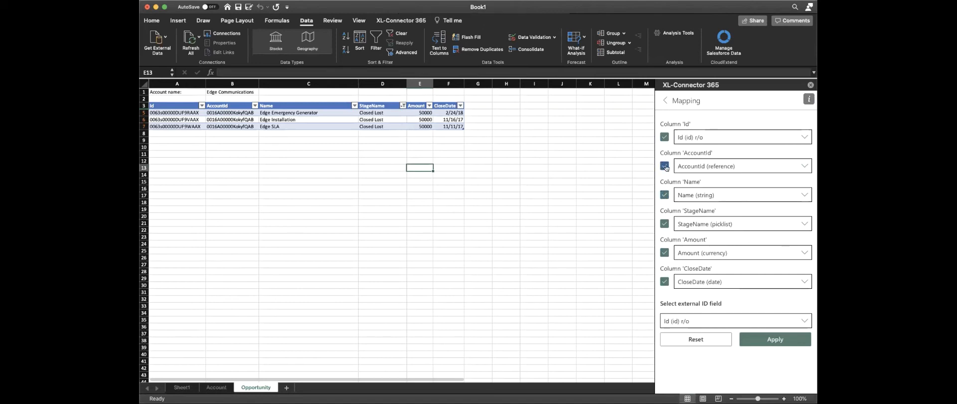
pyautogui.click(662, 194)
pyautogui.click(772, 193)
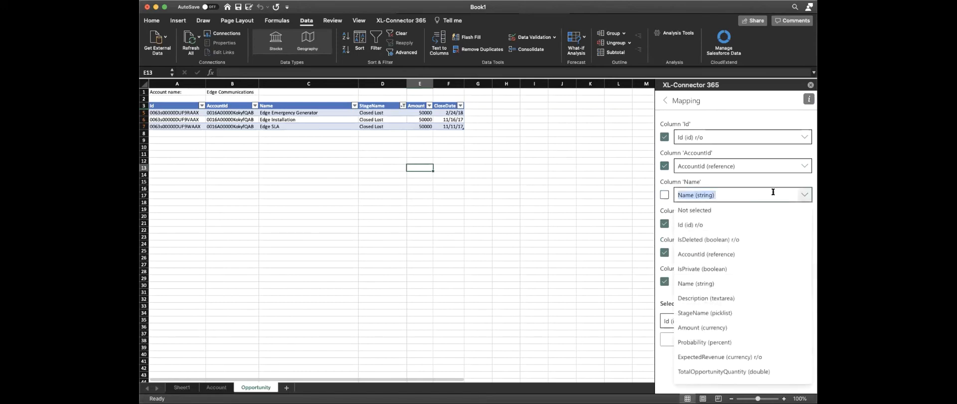
pyautogui.press('BackSpace')
pyautogui.click(765, 183)
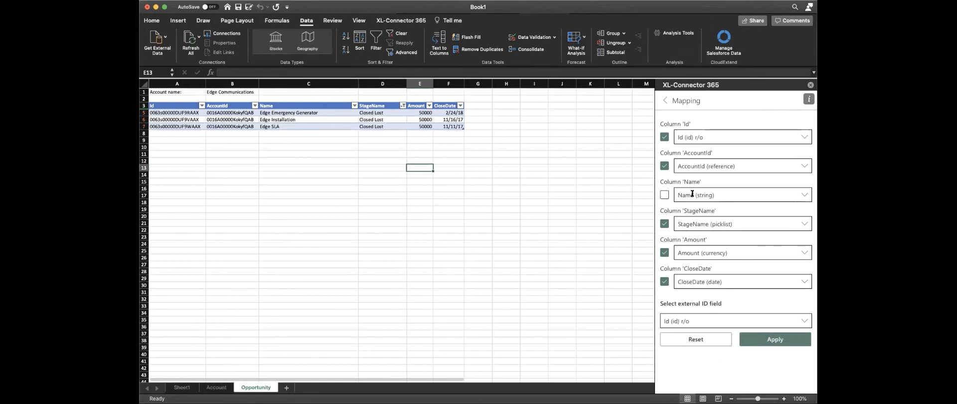
pyautogui.click(769, 339)
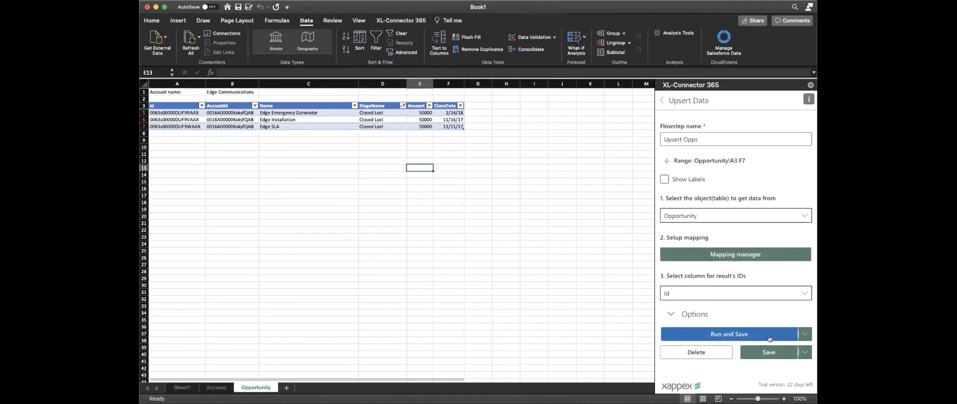
pyautogui.click(768, 351)
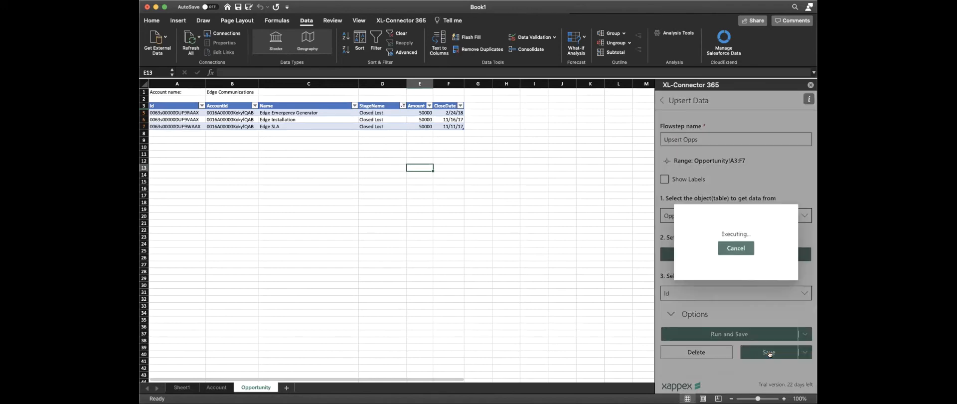
pyautogui.click(663, 101)
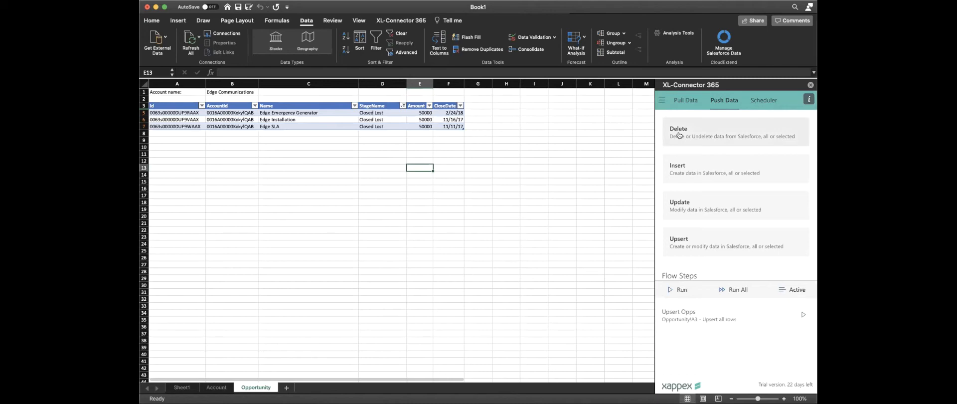
# Switch the add-in's license plan to Team Player and return to the data functions
pyautogui.click(662, 100)
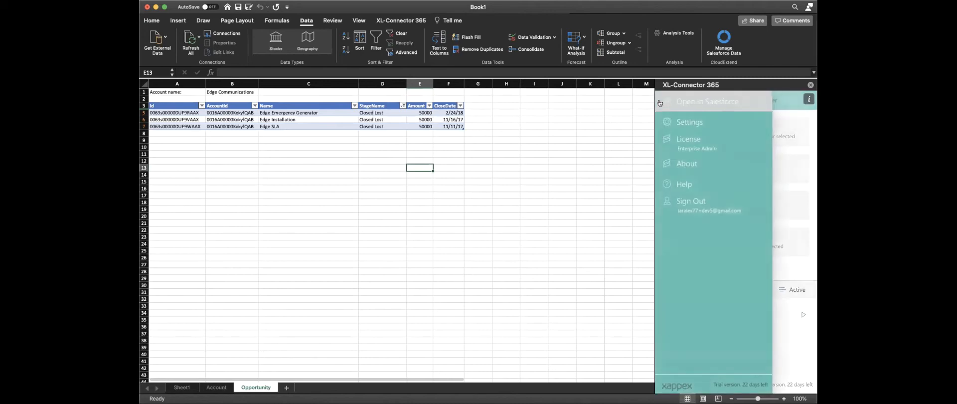
pyautogui.click(683, 152)
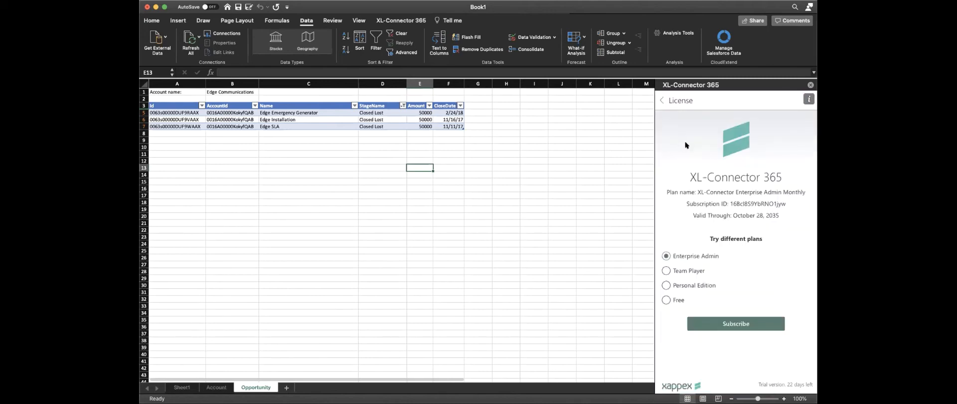
pyautogui.click(676, 270)
pyautogui.click(664, 105)
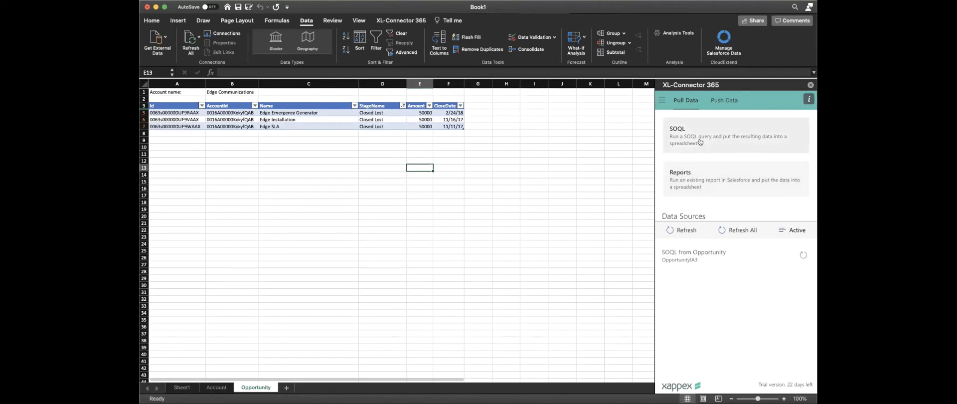
# Look over the Salesforce reports offered for pulling data, the saved push flow step and the opportunity table
pyautogui.click(698, 175)
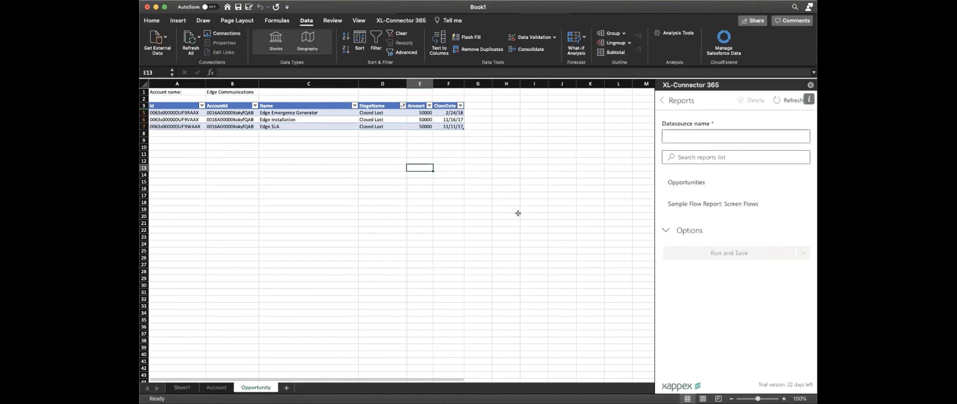
pyautogui.scroll(-1, 517, 213)
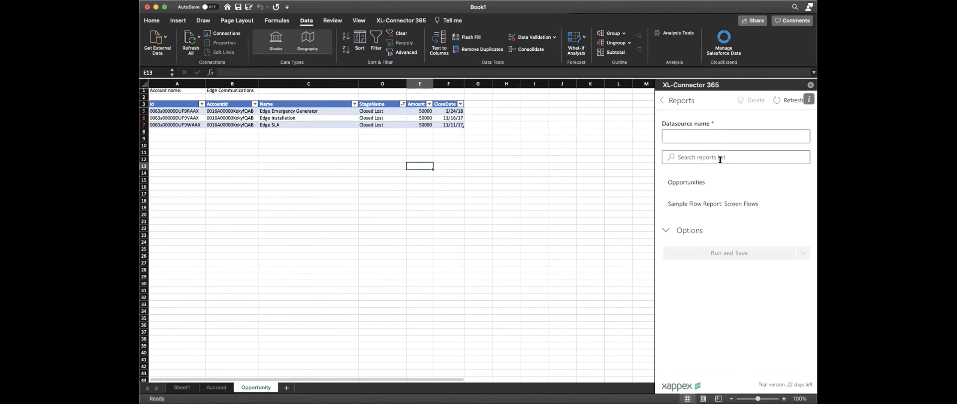
pyautogui.click(661, 100)
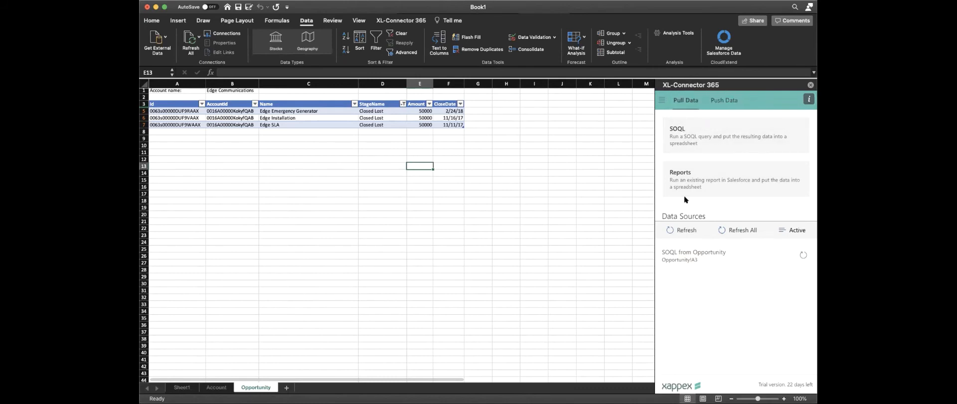
pyautogui.click(731, 101)
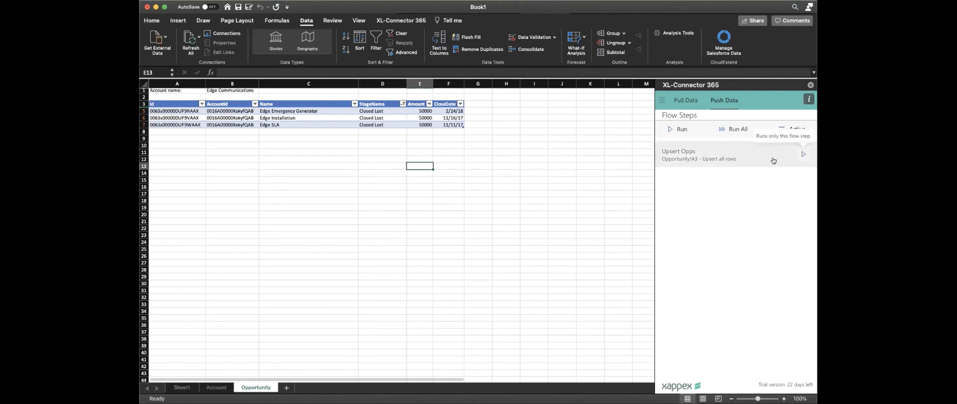
pyautogui.click(684, 130)
pyautogui.click(575, 201)
pyautogui.hscroll(1, 569, 188)
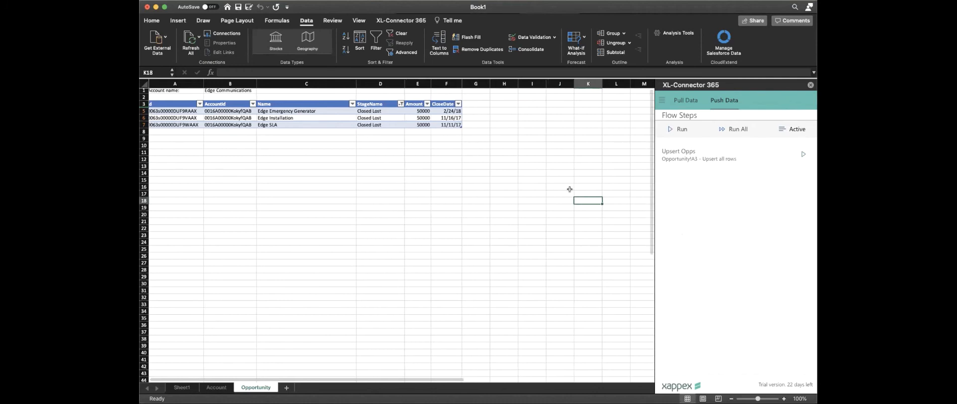
pyautogui.hscroll(-1, 486, 196)
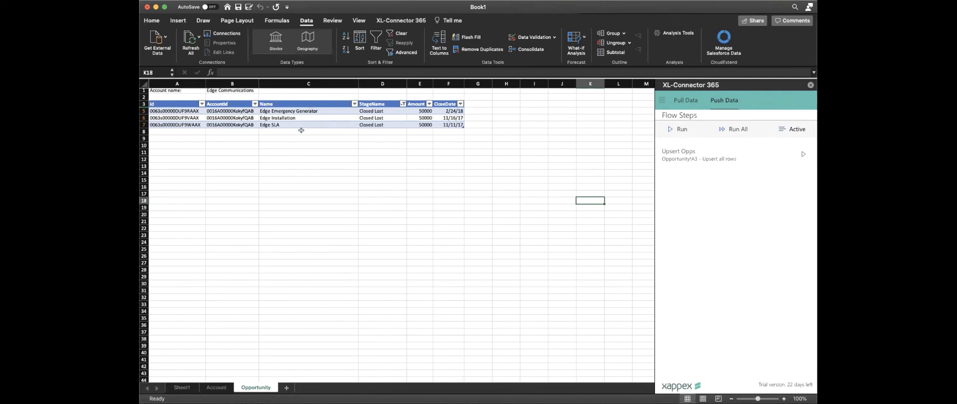
pyautogui.scroll(1, 254, 157)
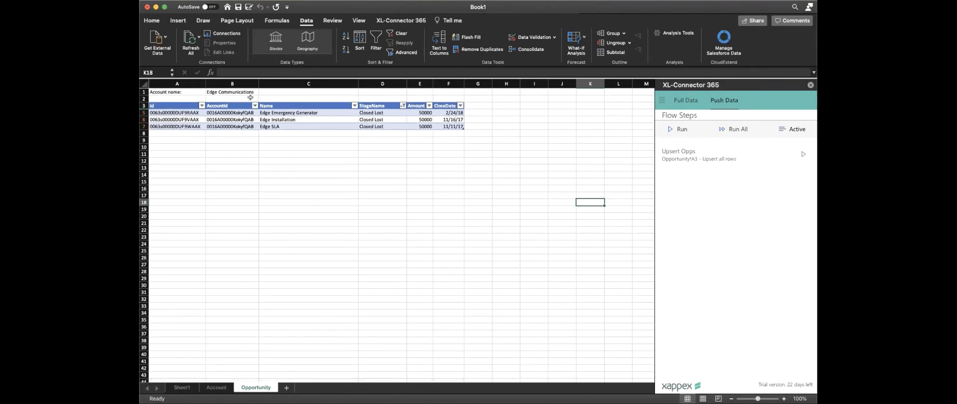
# Set the account name in B1 to GenePoint and refresh the SOQL from Opportunity data source
pyautogui.click(246, 92)
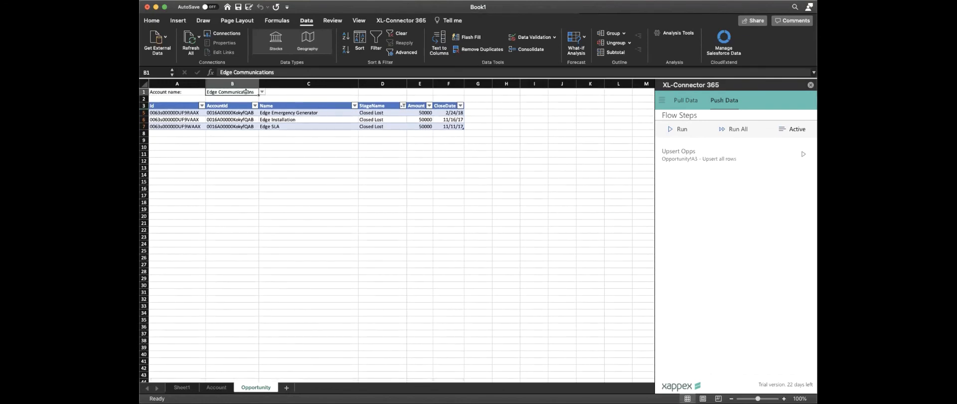
pyautogui.click(261, 92)
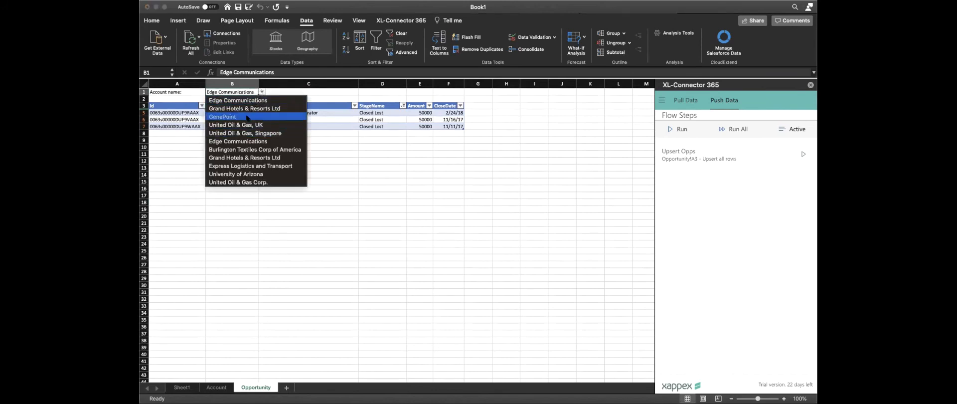
pyautogui.click(246, 116)
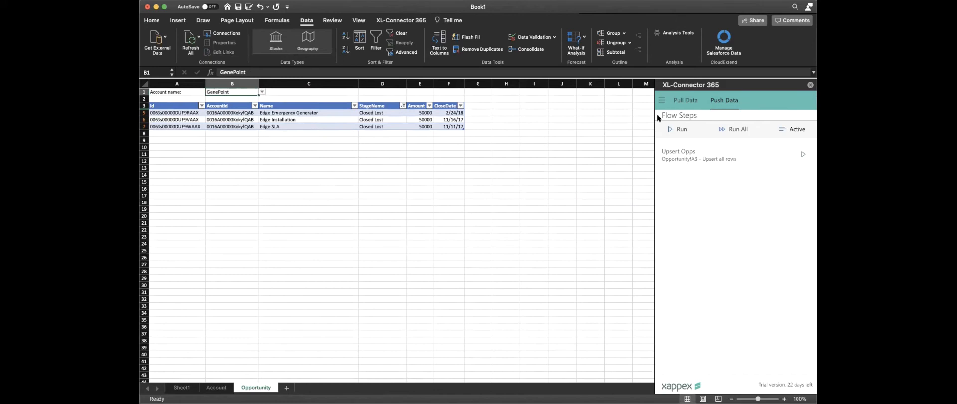
pyautogui.click(692, 106)
pyautogui.click(803, 254)
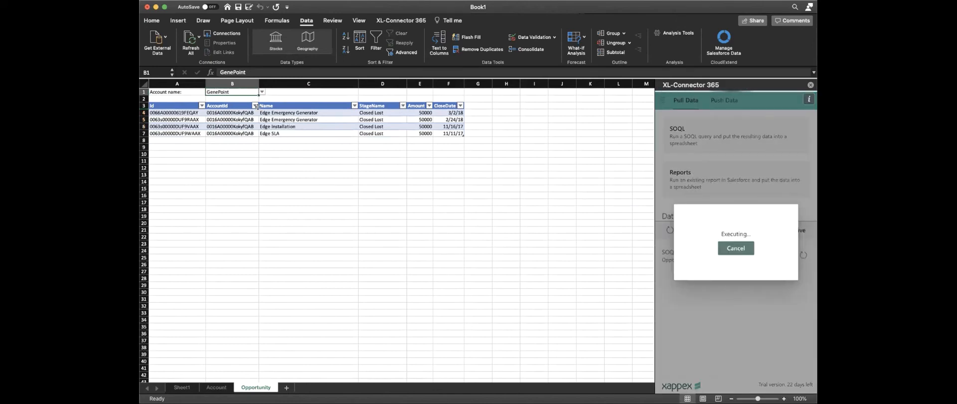
# Reset the StageName column filter to select all values for the pulled GenePoint opportunities
pyautogui.click(275, 113)
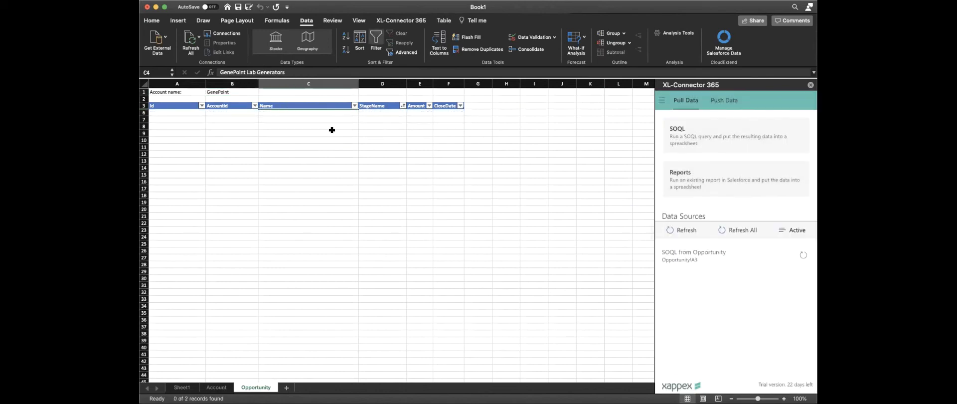
pyautogui.click(402, 105)
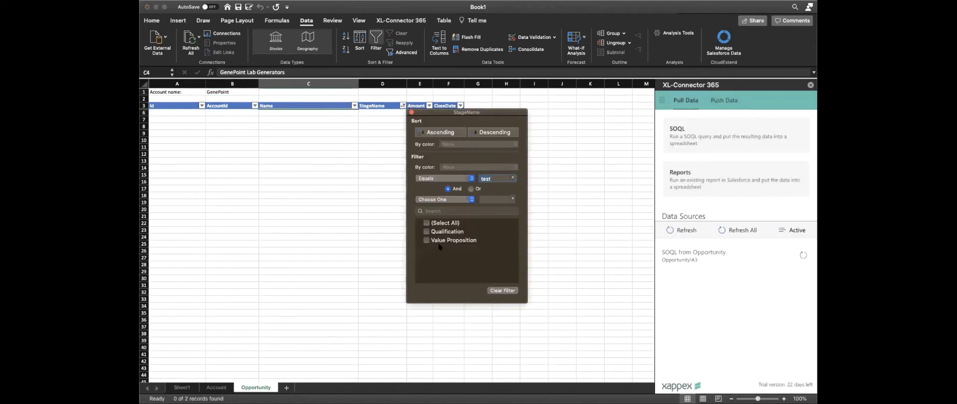
pyautogui.click(429, 223)
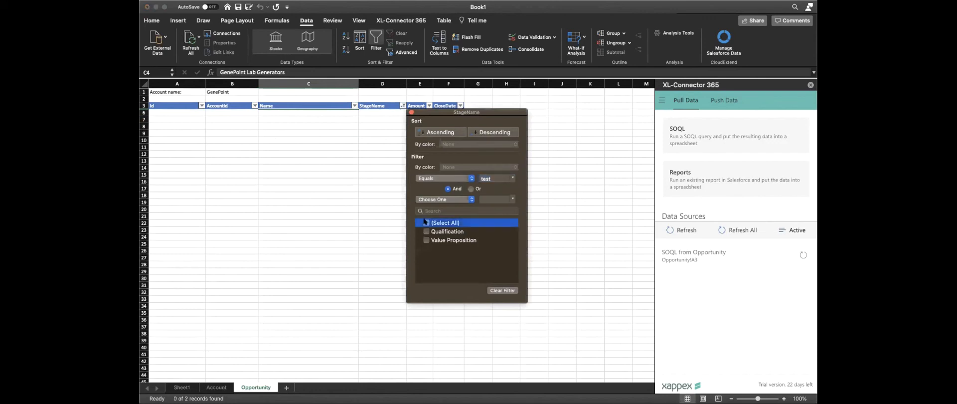
pyautogui.click(411, 113)
pyautogui.click(306, 124)
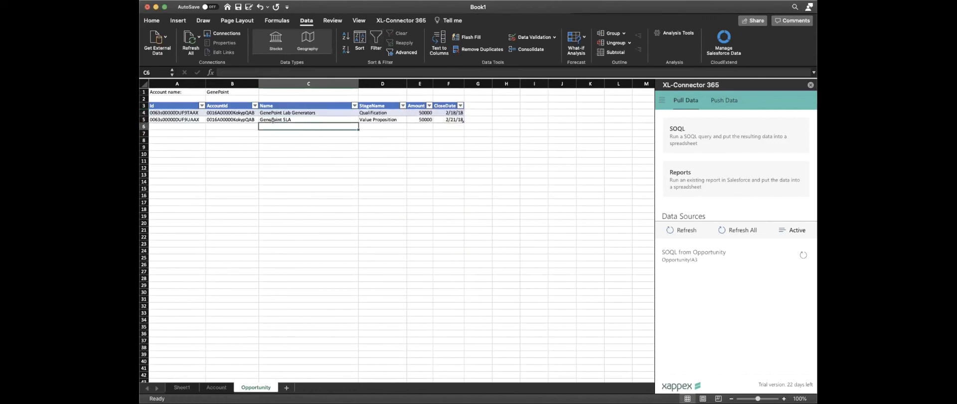
# Set the Amount to 80000 for GenePoint Lab Generators and 90000 for GenePoint SLA
pyautogui.click(413, 114)
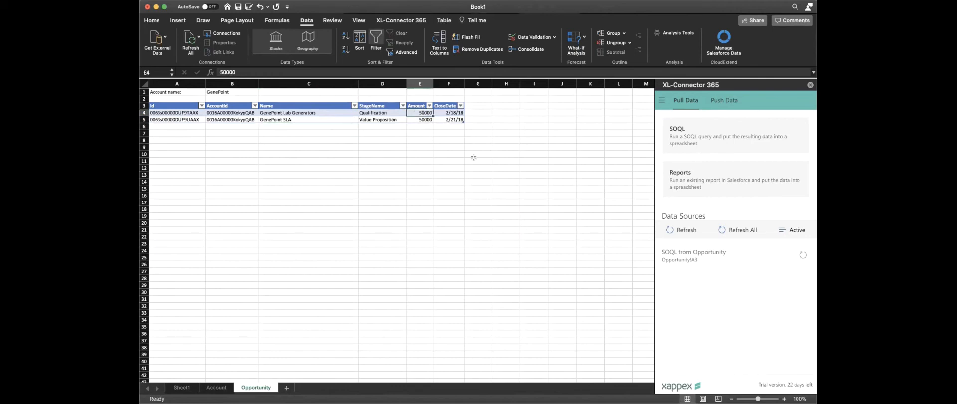
pyautogui.write('80000')
pyautogui.press('Return')
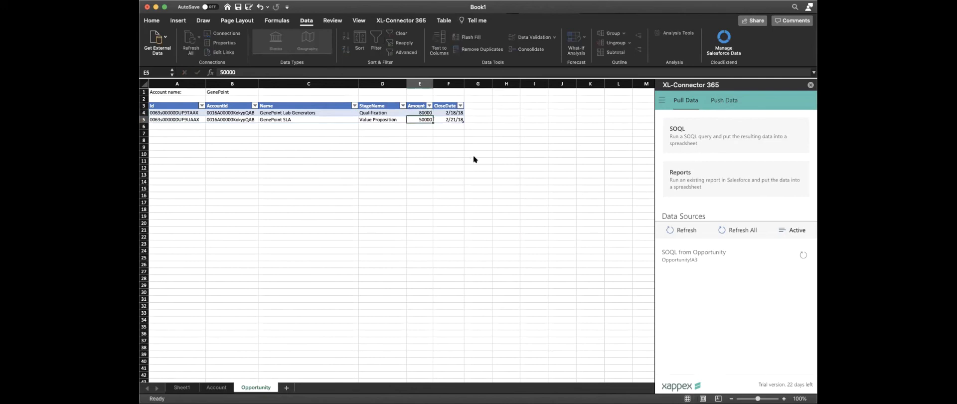
pyautogui.write('90000')
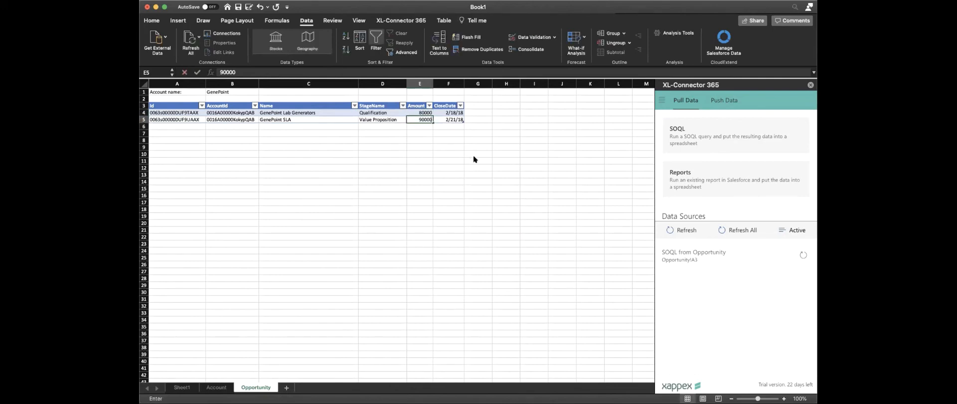
pyautogui.press('Return')
# Change StageName to Closed Won for both GenePoint opportunities
pyautogui.click(398, 112)
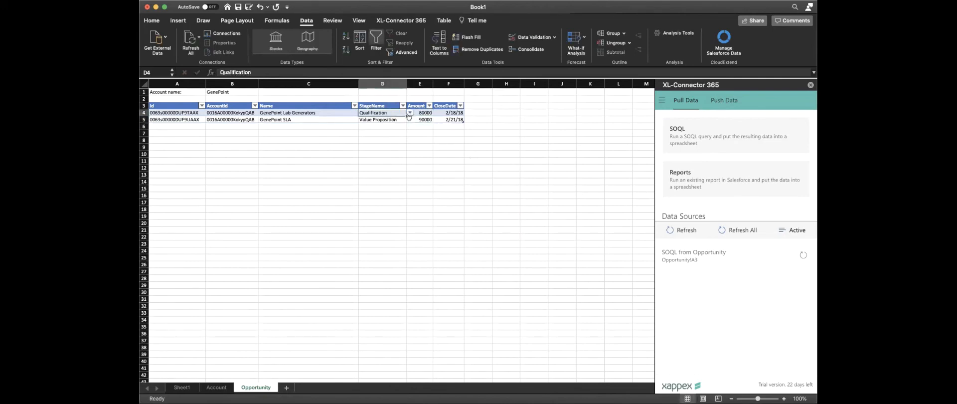
pyautogui.click(409, 112)
pyautogui.click(393, 188)
pyautogui.click(398, 120)
pyautogui.click(409, 120)
pyautogui.click(377, 193)
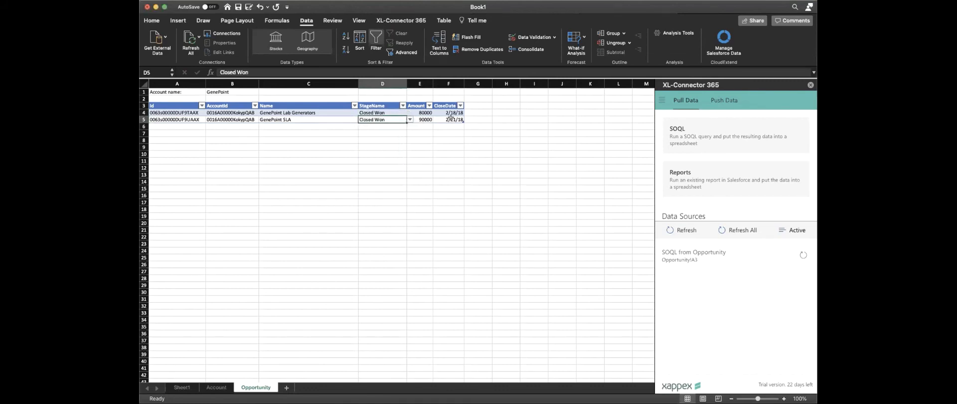
# Set the CloseDate to 11/04/2020 for both GenePoint opportunities
pyautogui.click(450, 112)
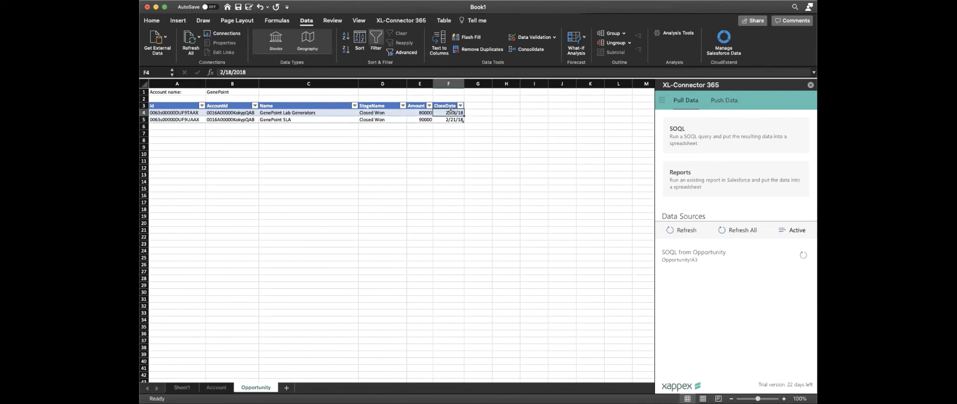
pyautogui.write('11/04/')
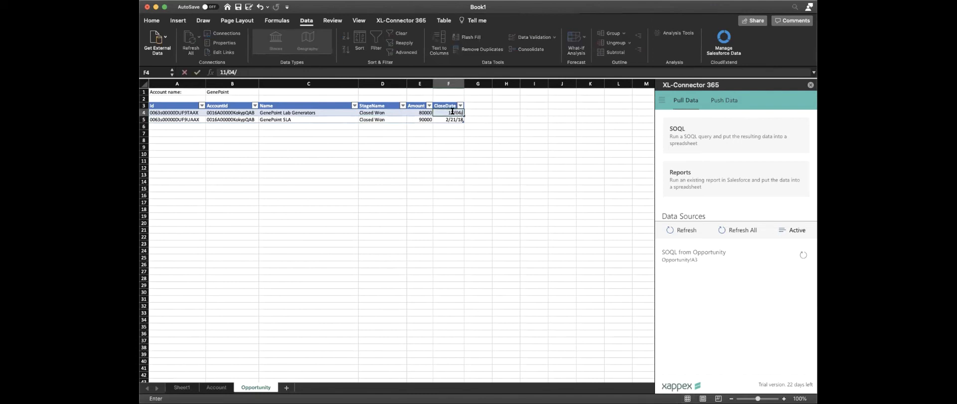
pyautogui.write('2020')
pyautogui.click(483, 112)
pyautogui.click(459, 113)
pyautogui.press('super+c')
pyautogui.press('super+a')
pyautogui.press('super+v')
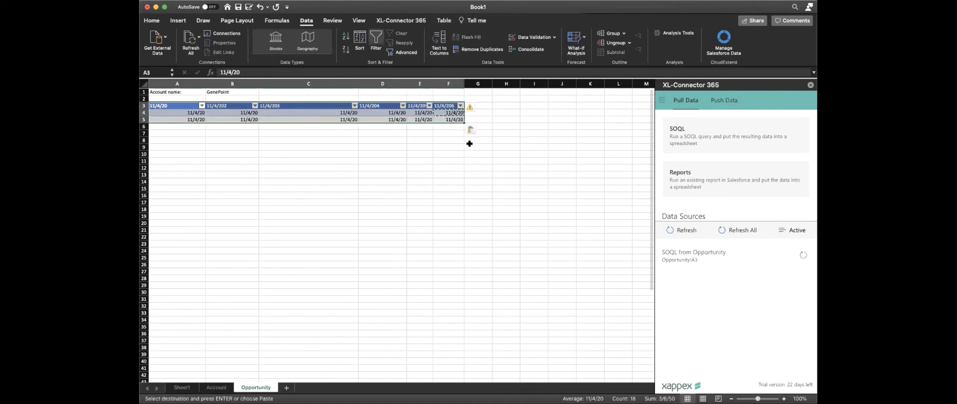
pyautogui.press('super+z')
pyautogui.click(451, 120)
pyautogui.press('super+v')
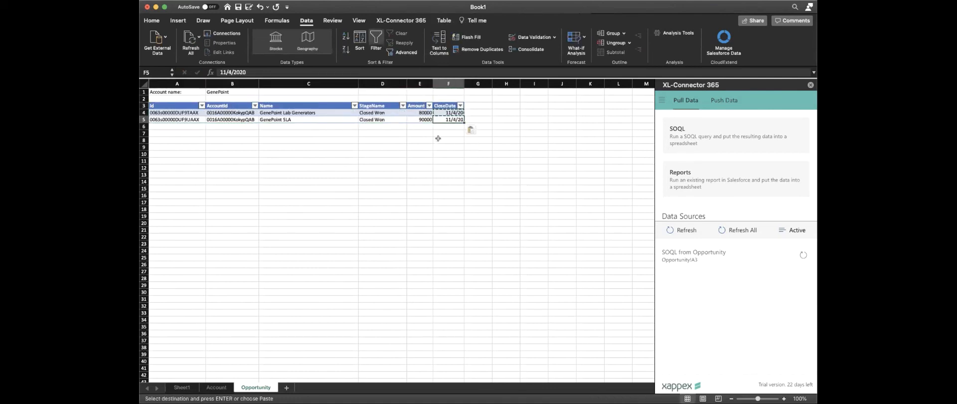
# Start a new opportunity row under GenePoint SLA by copying its AccountId into B6
pyautogui.click(202, 126)
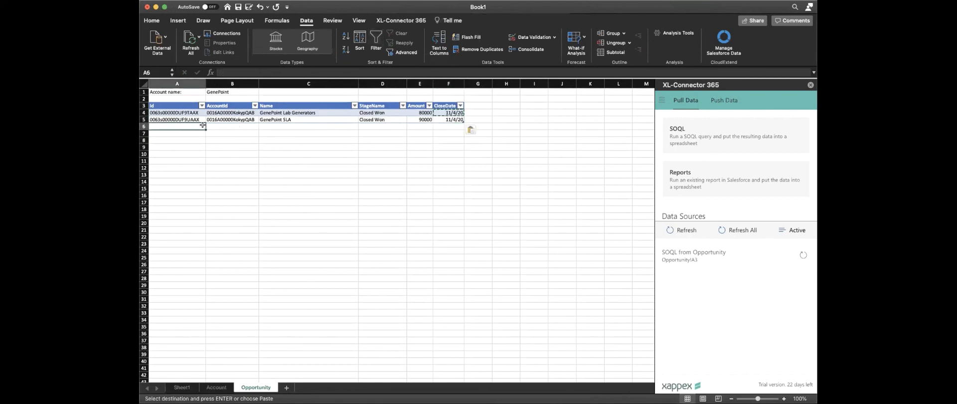
pyautogui.click(251, 121)
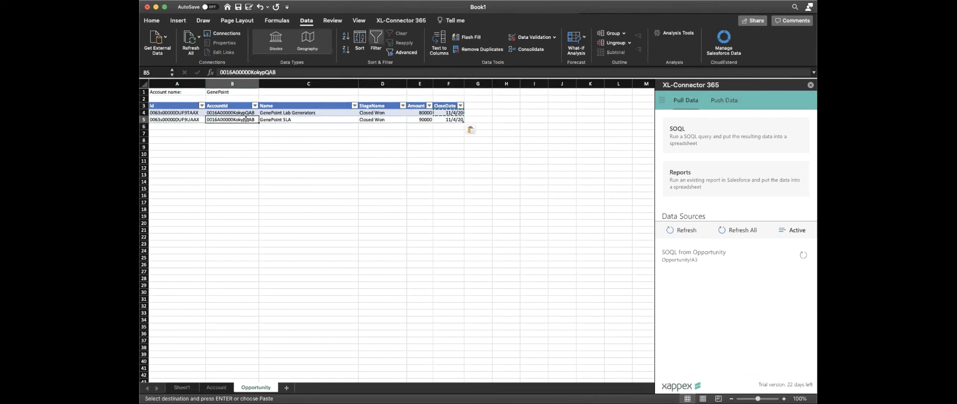
pyautogui.press('super+c')
pyautogui.click(251, 127)
pyautogui.press('super+v')
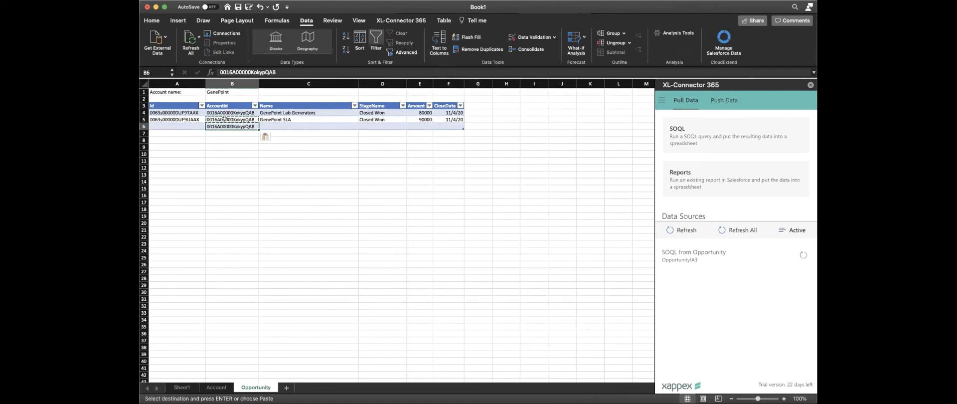
# Switch the XL-Connector 365 license plan to Enterprise Admin
pyautogui.click(661, 103)
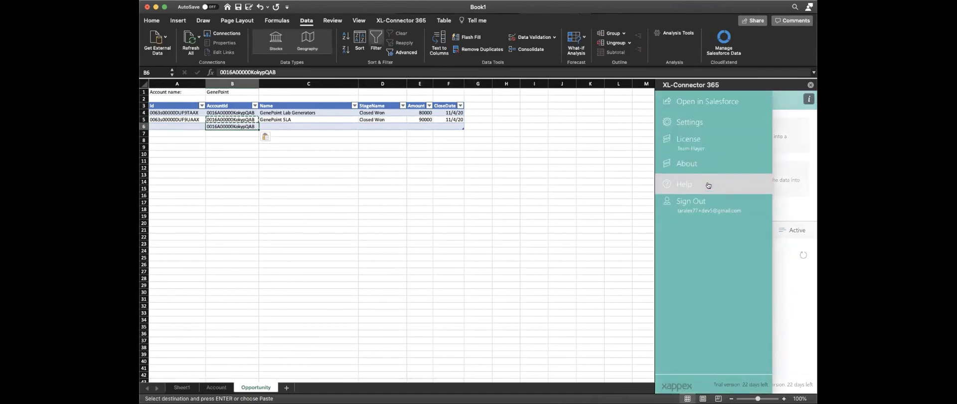
pyautogui.click(694, 154)
pyautogui.click(676, 256)
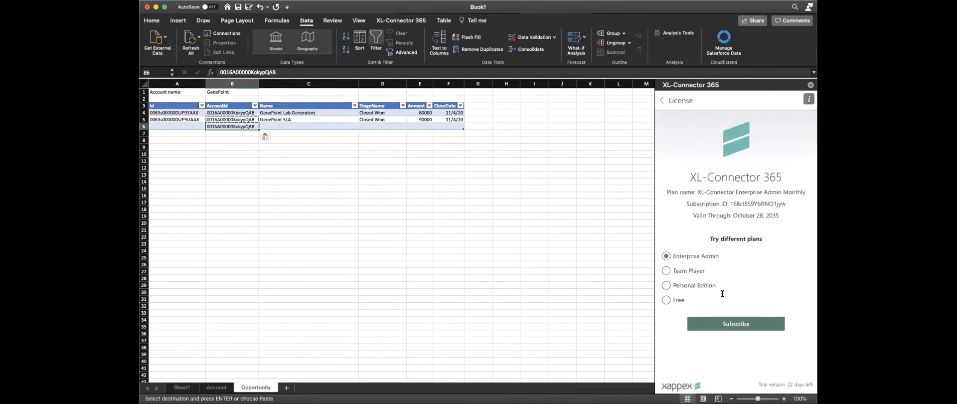
pyautogui.click(662, 102)
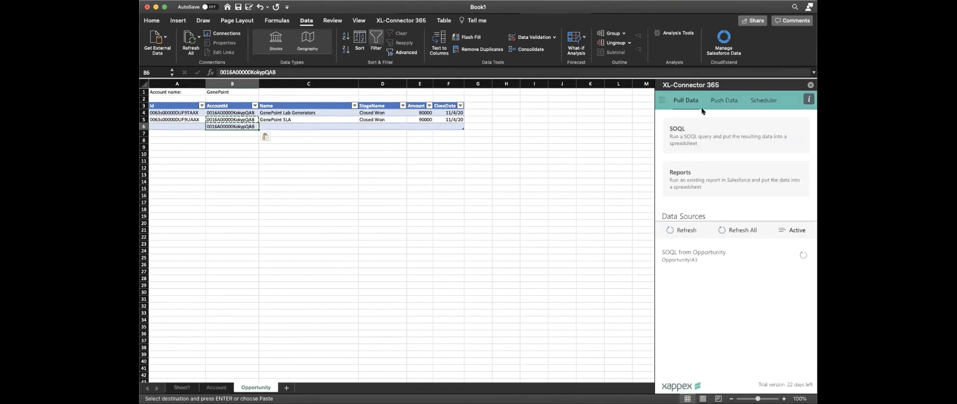
# Try to include the Name column in the field mapping of the Upsert Opps flow step
pyautogui.click(716, 103)
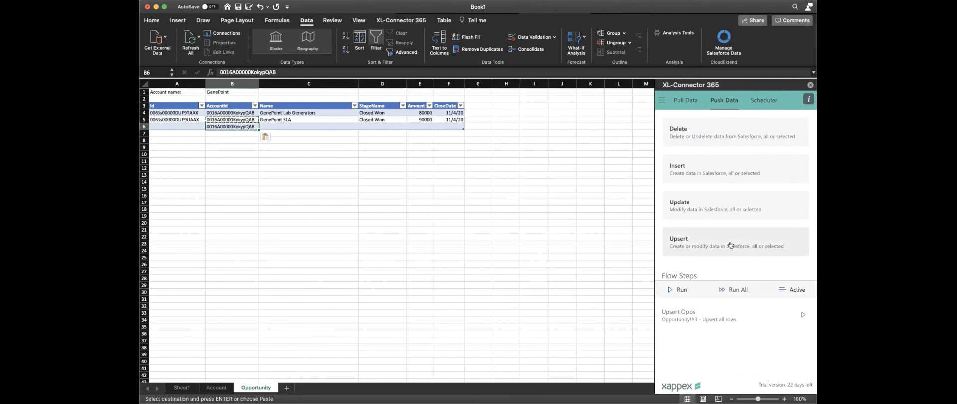
pyautogui.click(733, 246)
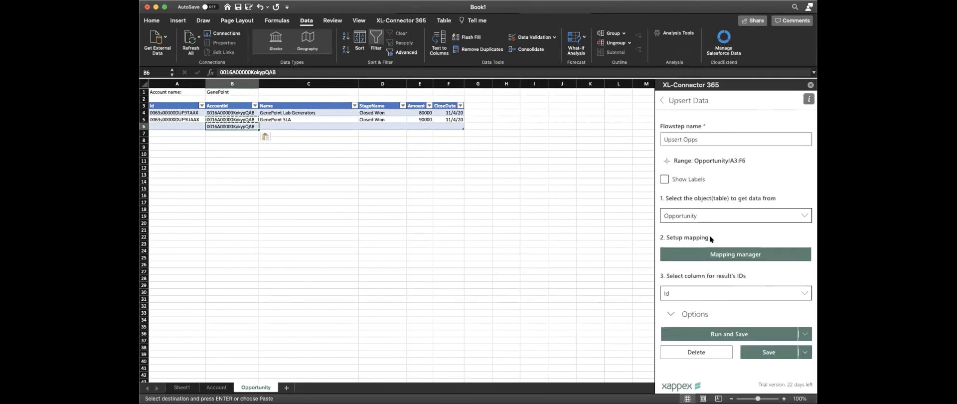
pyautogui.click(736, 256)
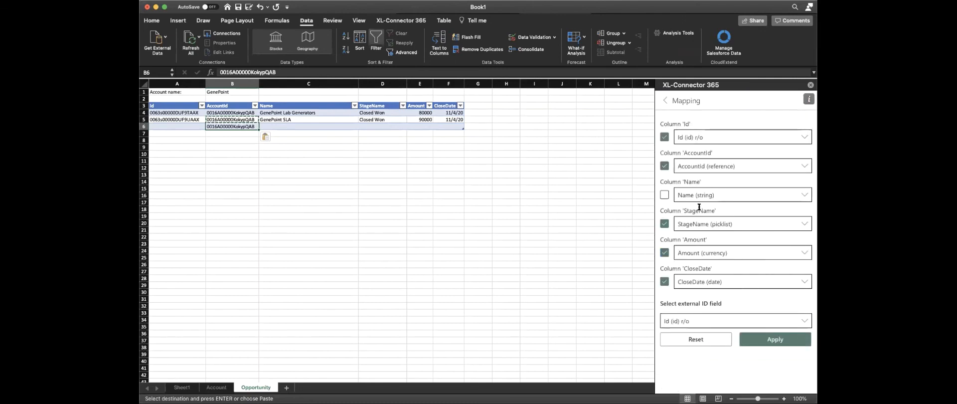
pyautogui.click(663, 195)
pyautogui.click(664, 103)
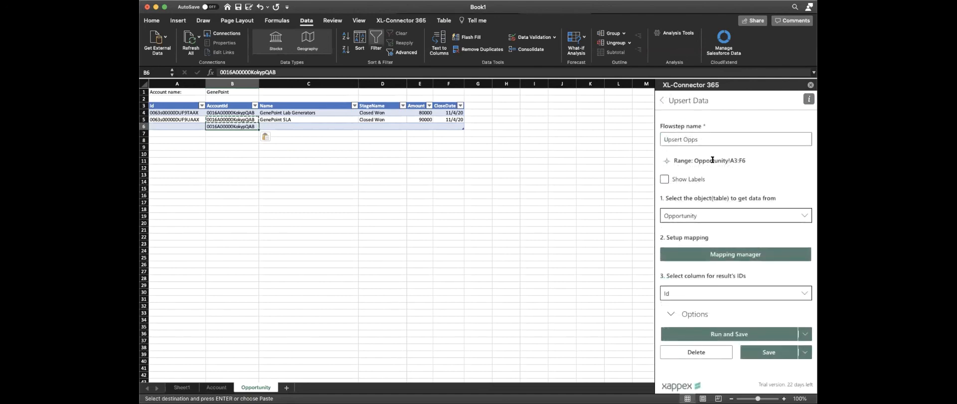
pyautogui.click(663, 102)
# Switch the license plan back to Team Player and display the available push flow steps
pyautogui.click(661, 99)
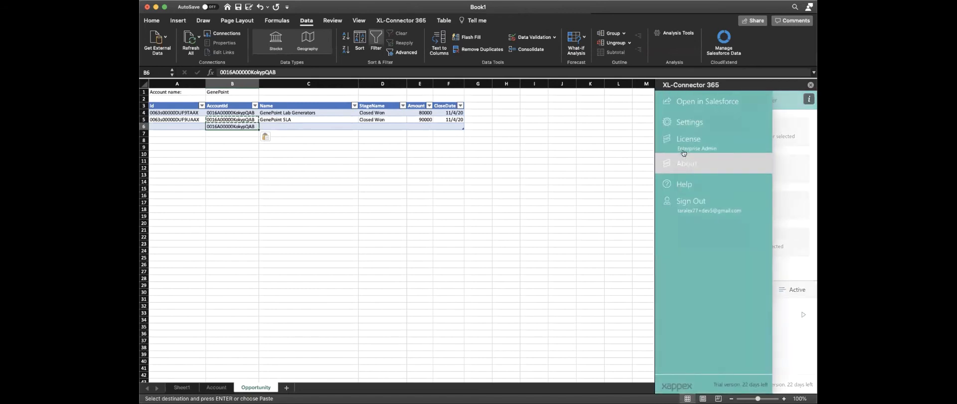
pyautogui.click(682, 150)
pyautogui.click(679, 270)
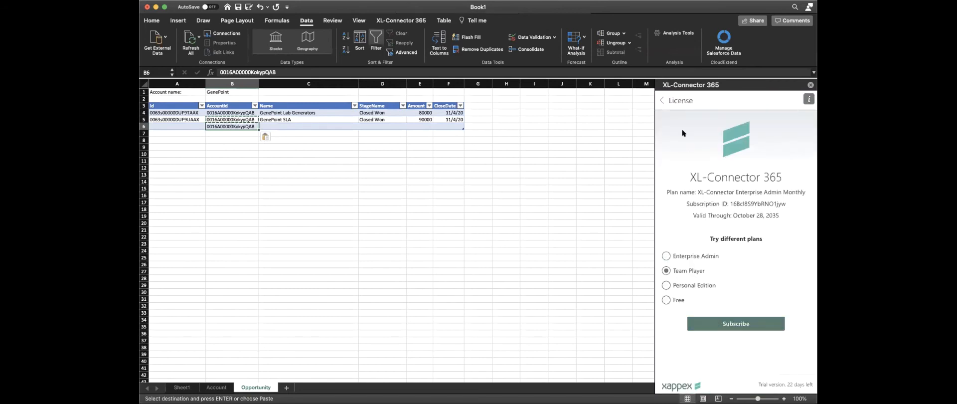
pyautogui.click(657, 104)
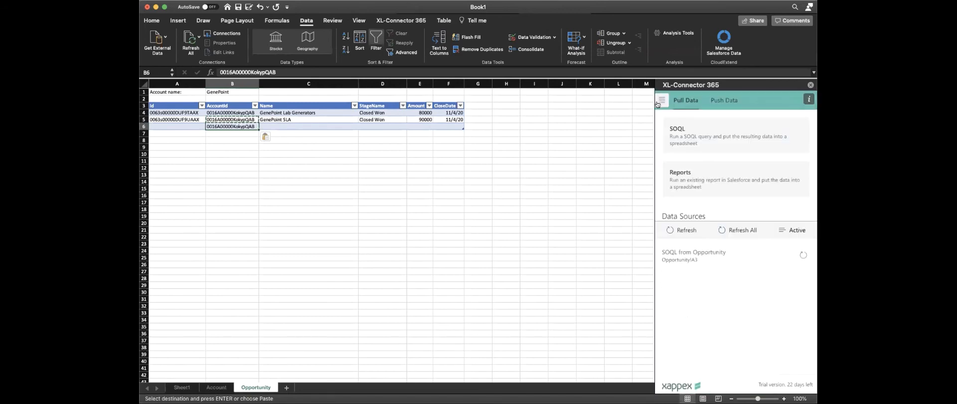
pyautogui.click(717, 99)
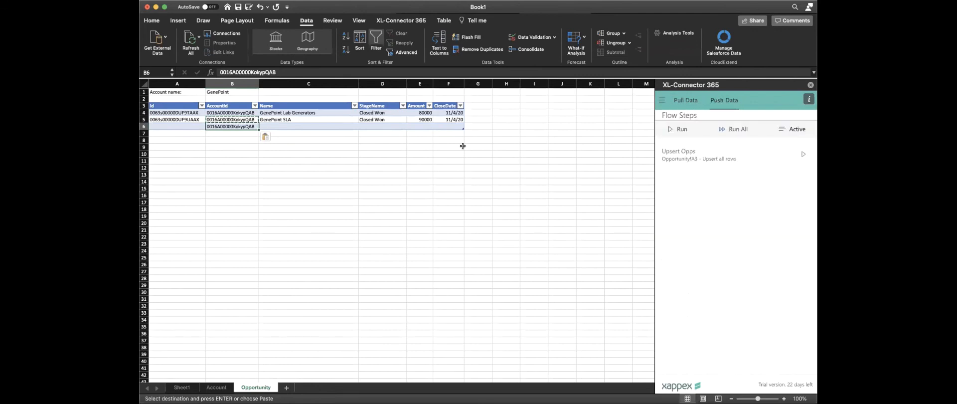
# Name the new opportunity in row 6 GenePoint Opp test and set its StageName to Closed Lost
pyautogui.click(353, 125)
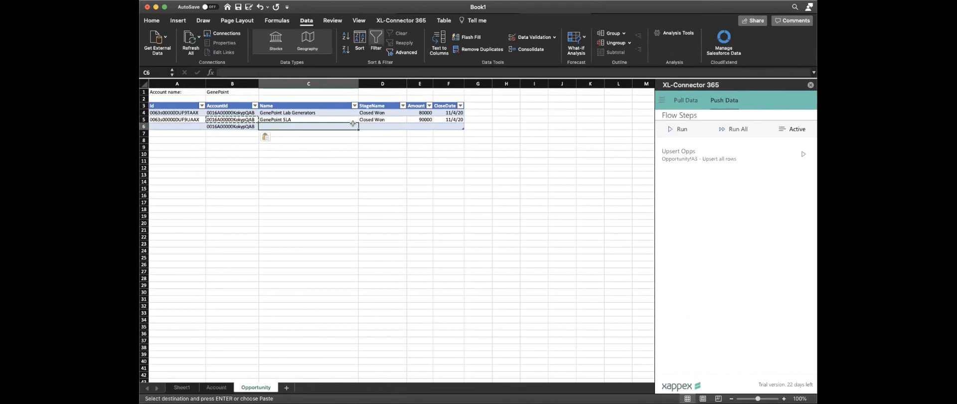
pyautogui.write('Gen')
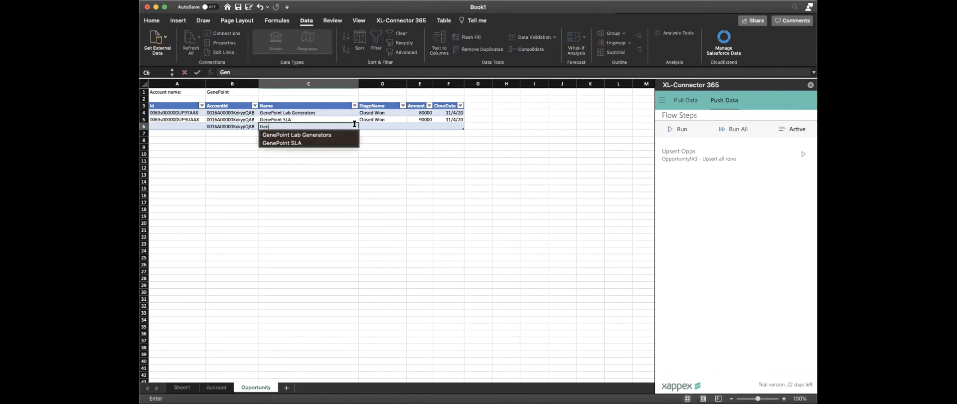
pyautogui.write('ePoint Opp test')
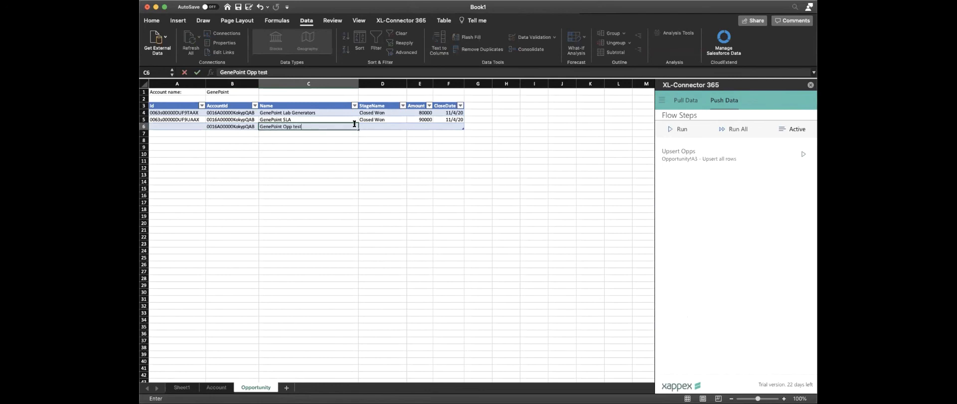
pyautogui.click(374, 126)
pyautogui.click(409, 126)
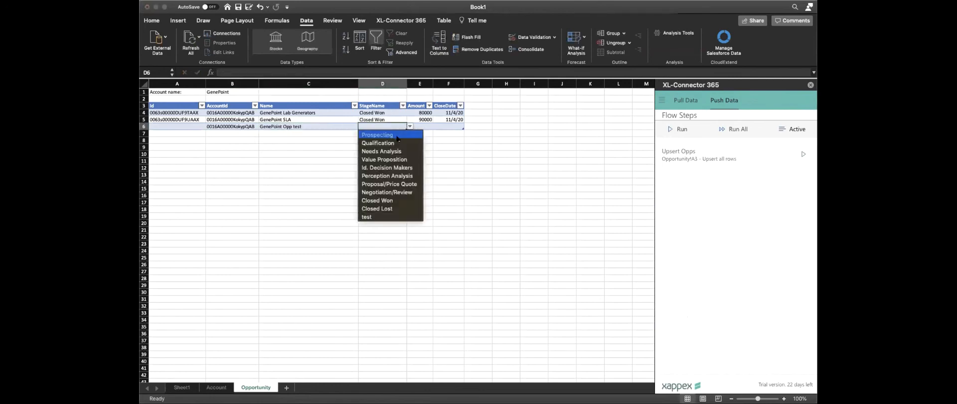
pyautogui.click(377, 208)
# Give GenePoint Opp test an Amount of 1000 and copy the CloseDate 11/4/2020 from the GenePoint SLA row
pyautogui.click(425, 125)
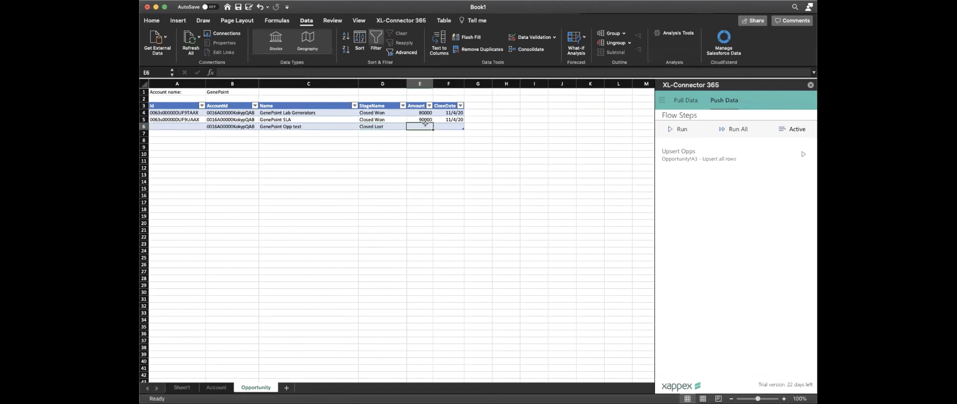
pyautogui.write('1000')
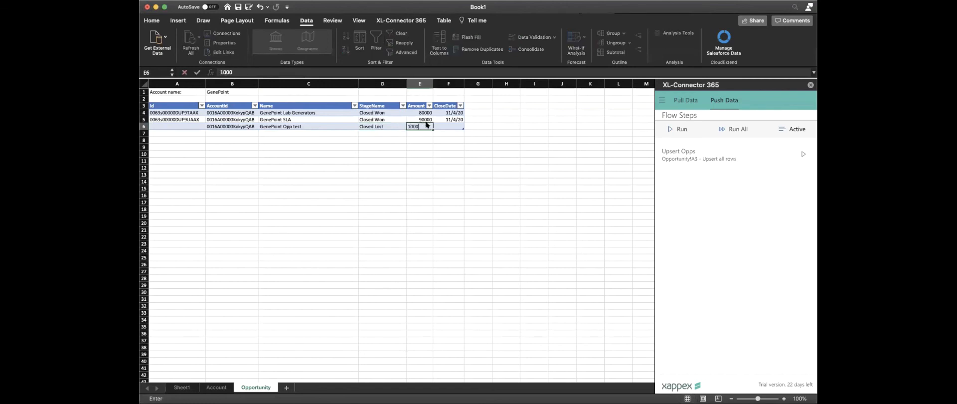
pyautogui.press('Return')
pyautogui.click(448, 119)
pyautogui.press('super+c')
pyautogui.click(448, 126)
pyautogui.press('super+v')
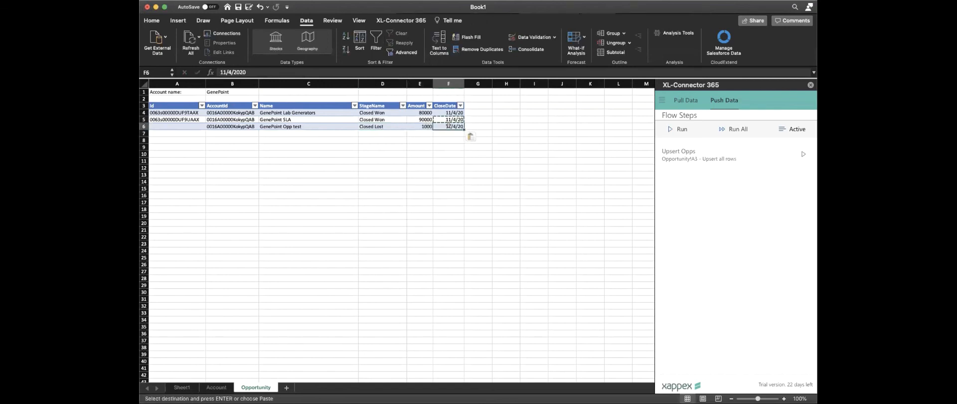
# Run the Upsert Opps flow step to push all opportunity rows to Salesforce
pyautogui.click(456, 147)
pyautogui.hscroll(1, 456, 147)
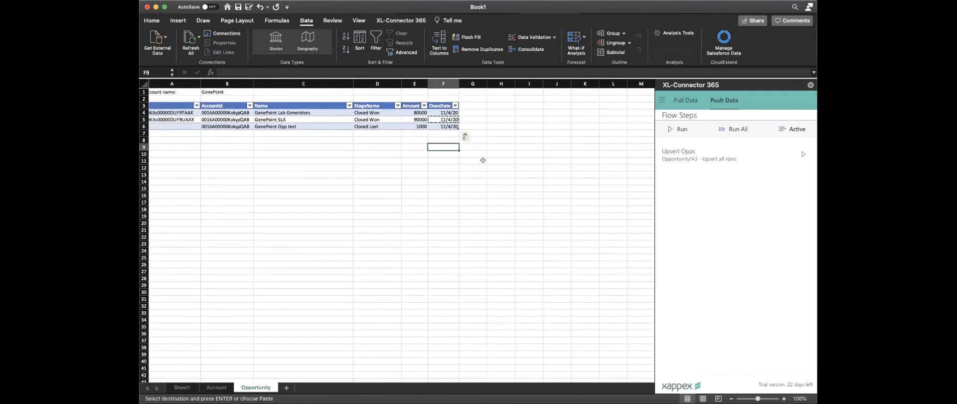
pyautogui.click(803, 154)
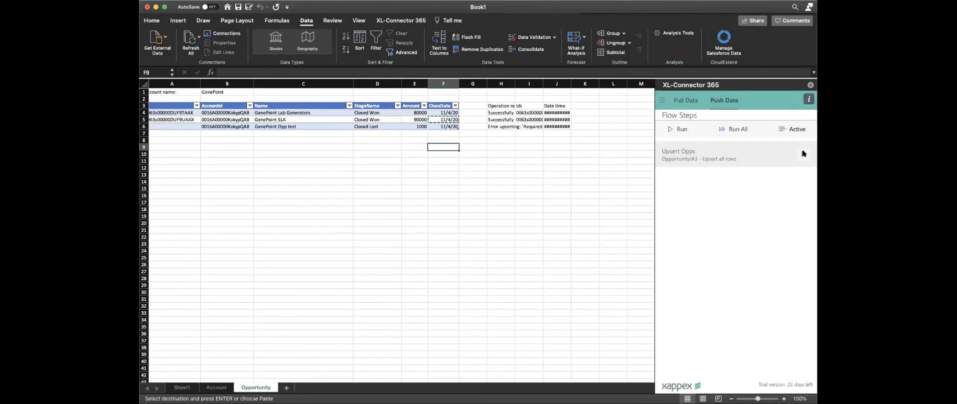
# Widen the Operation results and Ids columns and read the full upsert result for GenePoint Opp test
pyautogui.moveTo(515, 84); pyautogui.dragTo(525, 83)
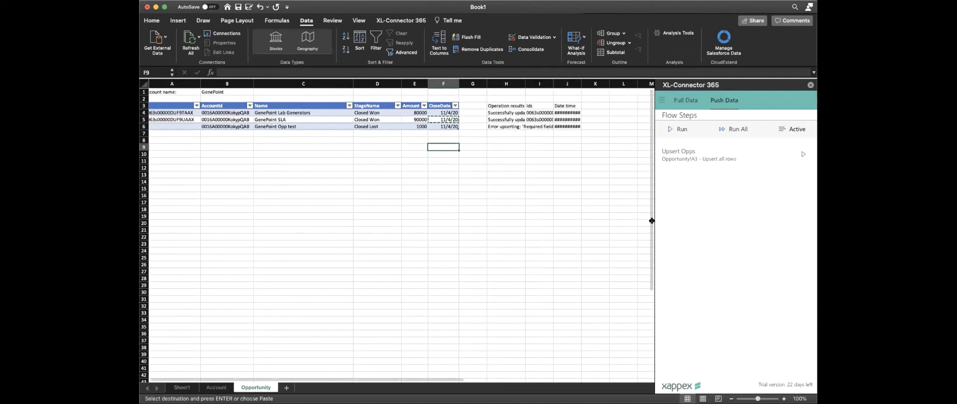
pyautogui.moveTo(654, 223)
pyautogui.mouseDown()
pyautogui.moveTo(703, 222)
pyautogui.moveTo(655, 223)
pyautogui.mouseUp()
pyautogui.click(533, 126)
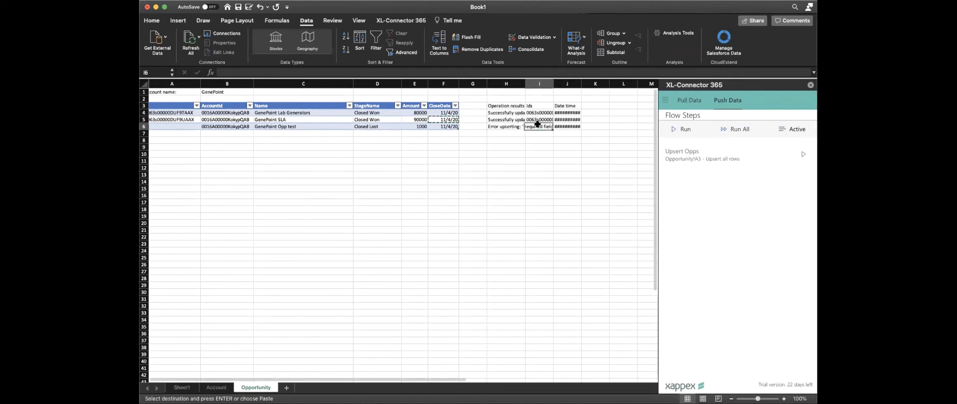
pyautogui.click(502, 124)
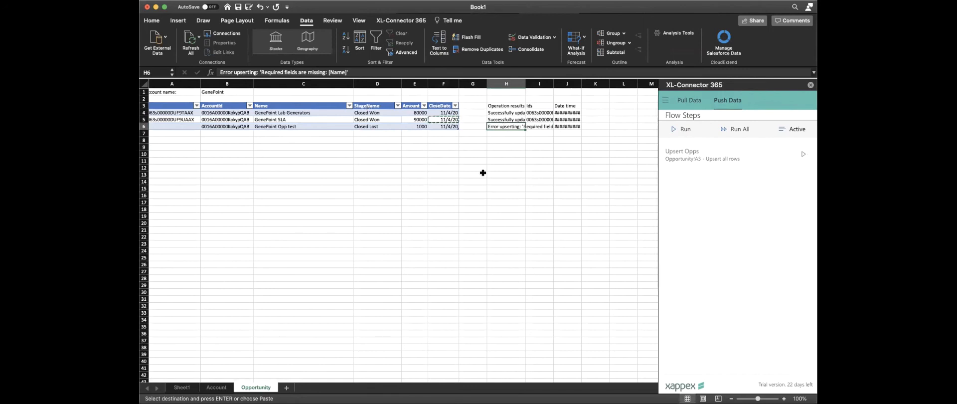
pyautogui.moveTo(526, 83); pyautogui.dragTo(629, 81)
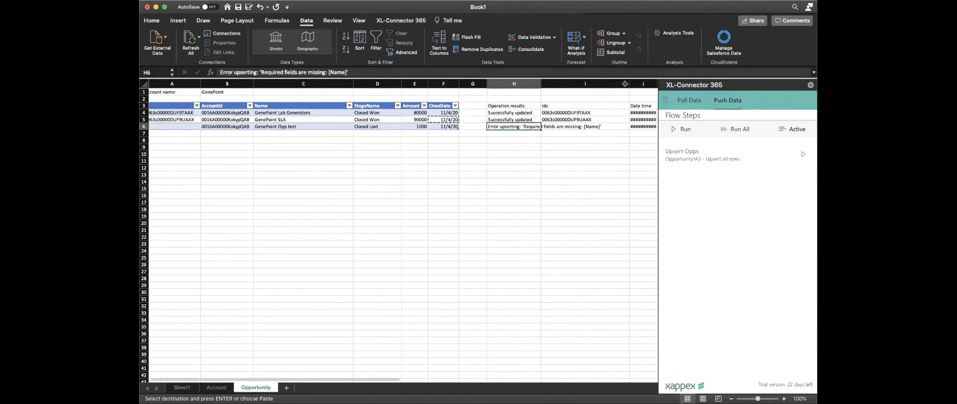
# Compare the Operation results entries for the existing opportunities and the new GenePoint Opp test row
pyautogui.click(509, 120)
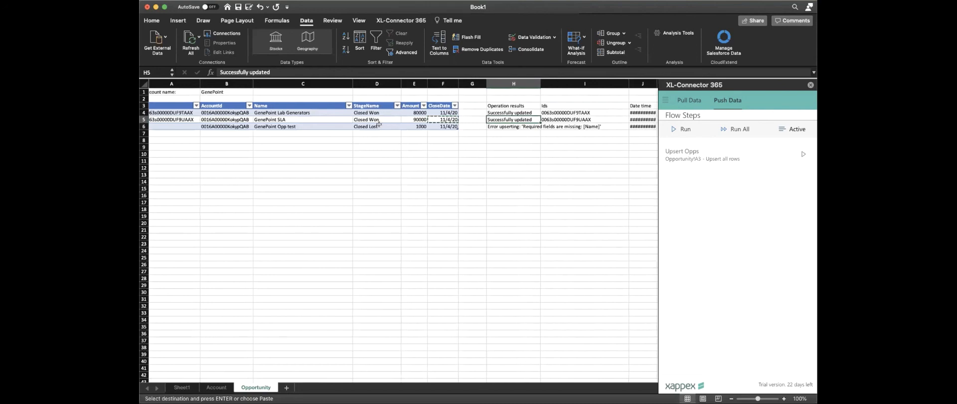
pyautogui.hscroll(-1, 378, 124)
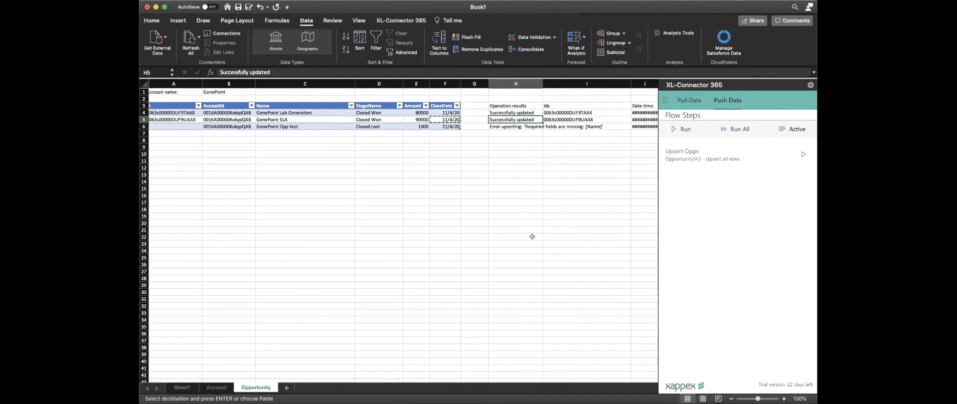
pyautogui.click(516, 105)
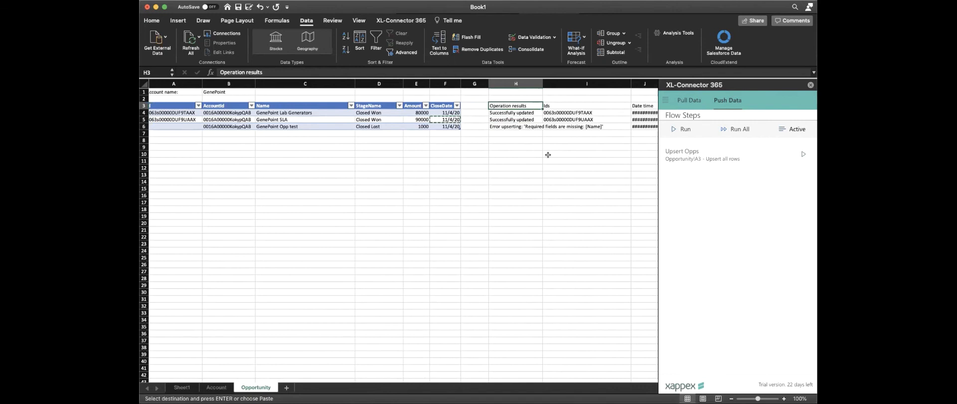
pyautogui.click(520, 127)
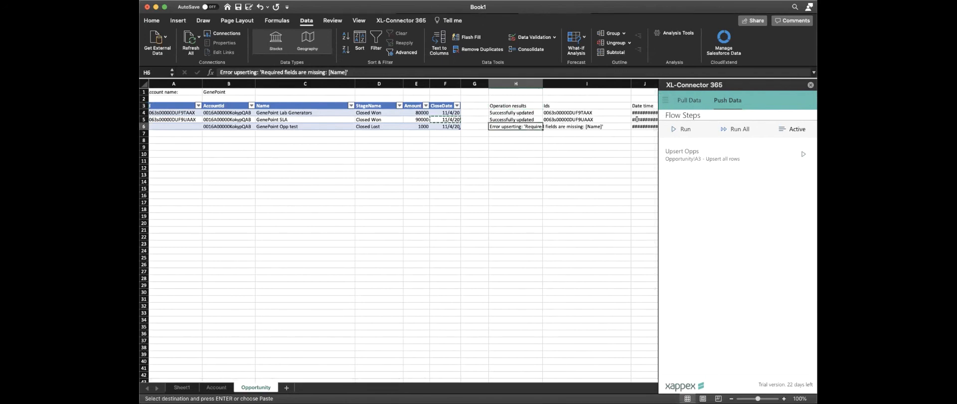
# Switch the XL-Connector 365 license plan to Enterprise Admin
pyautogui.click(665, 100)
pyautogui.click(682, 143)
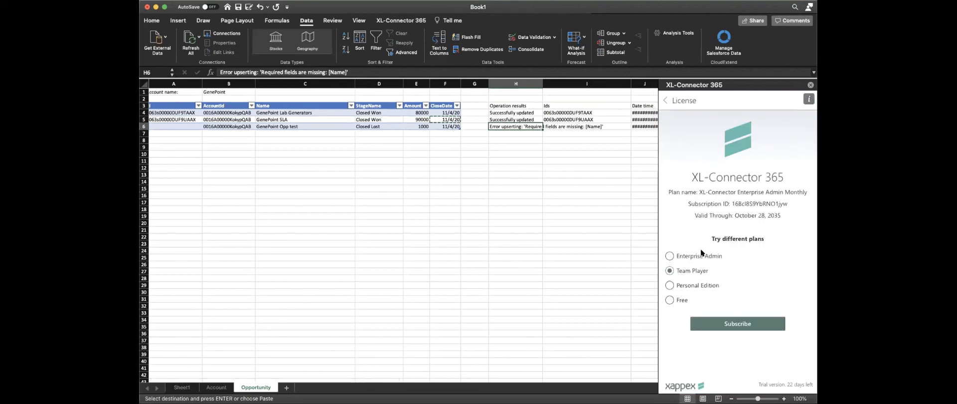
pyautogui.click(665, 100)
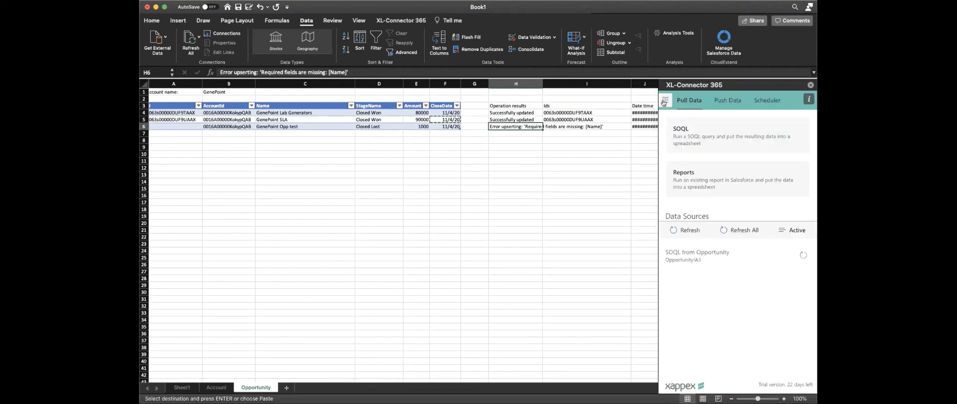
# Include the Name column in the Upsert Opps field mapping, apply the mapping and save the flow step
pyautogui.click(716, 101)
pyautogui.click(743, 310)
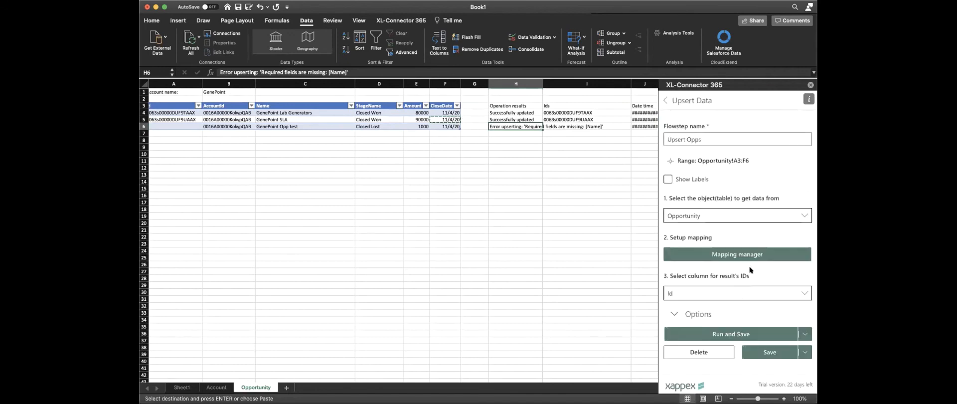
pyautogui.click(750, 256)
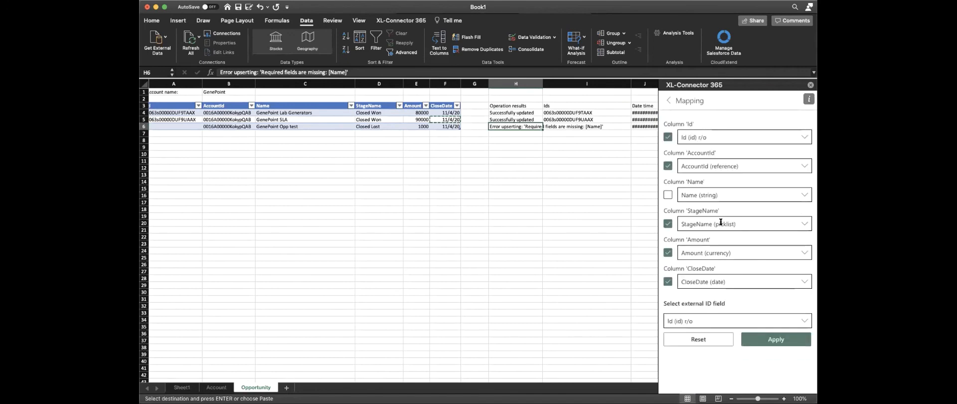
pyautogui.click(669, 195)
pyautogui.click(780, 340)
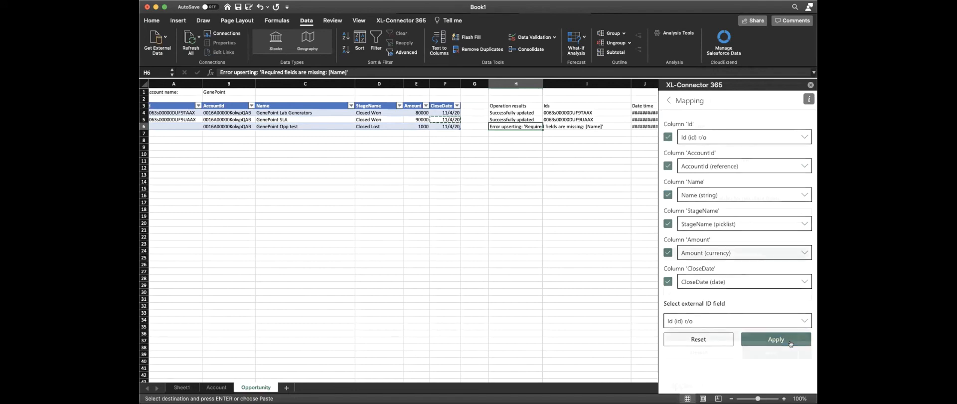
pyautogui.click(777, 357)
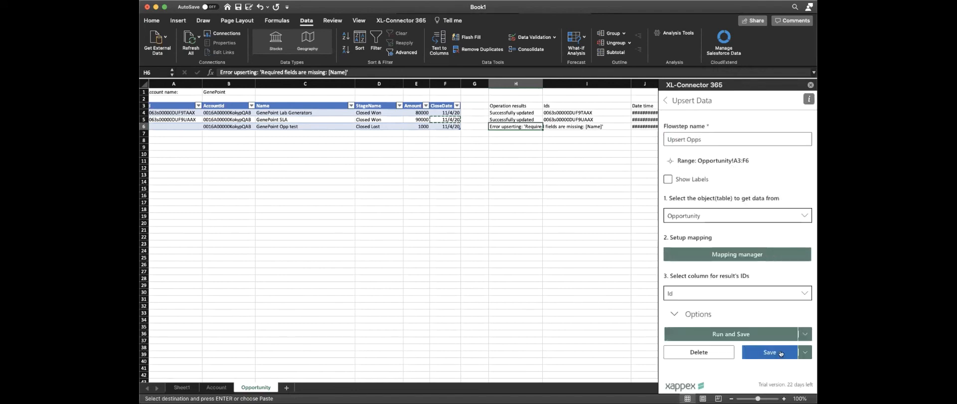
pyautogui.click(752, 254)
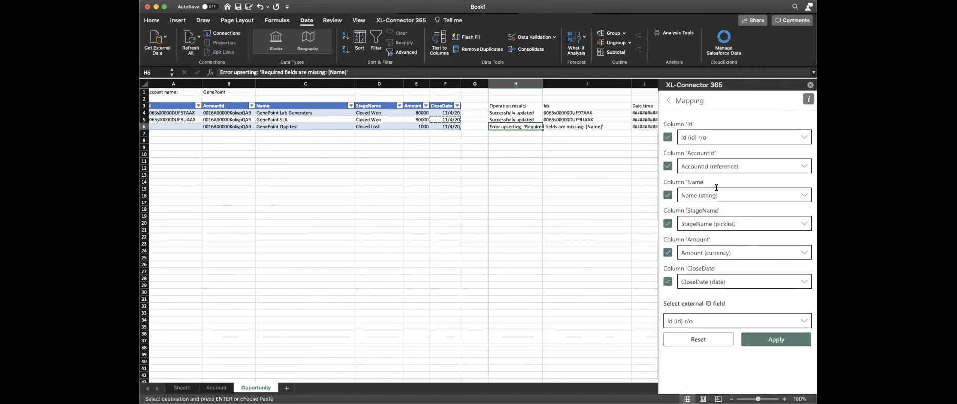
pyautogui.click(775, 340)
pyautogui.click(770, 351)
# Set the XL-Connector 365 license plan back to Team Player
pyautogui.click(665, 102)
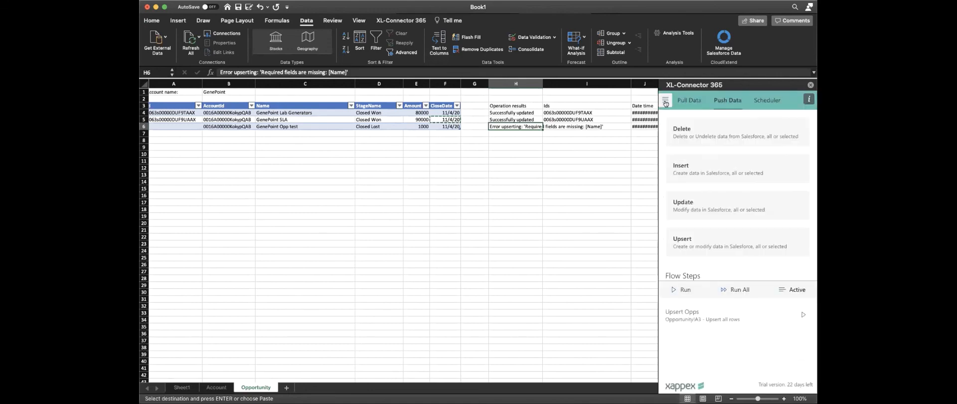
pyautogui.click(665, 102)
pyautogui.click(705, 145)
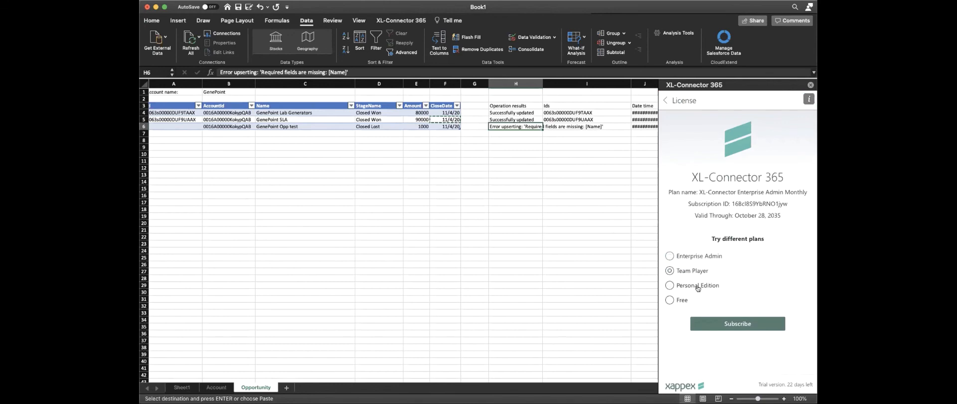
pyautogui.click(663, 100)
# Run the Upsert Opps flow step and check the operation results for GenePoint SLA and GenePoint Opp test
pyautogui.click(721, 103)
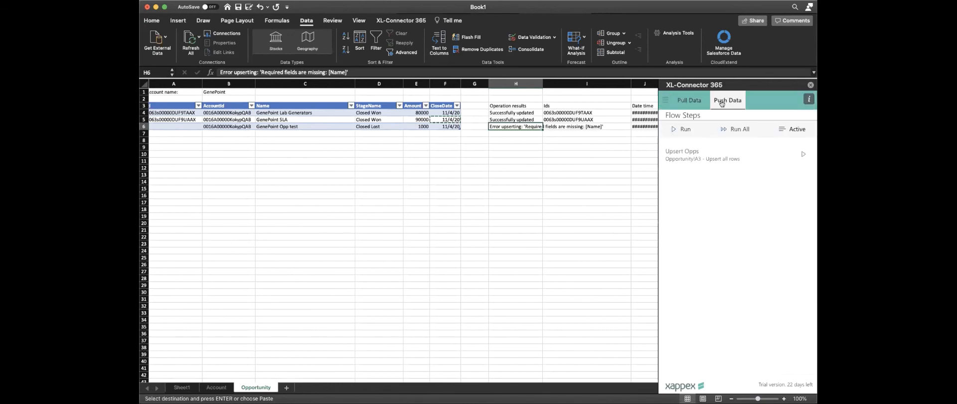
pyautogui.click(803, 154)
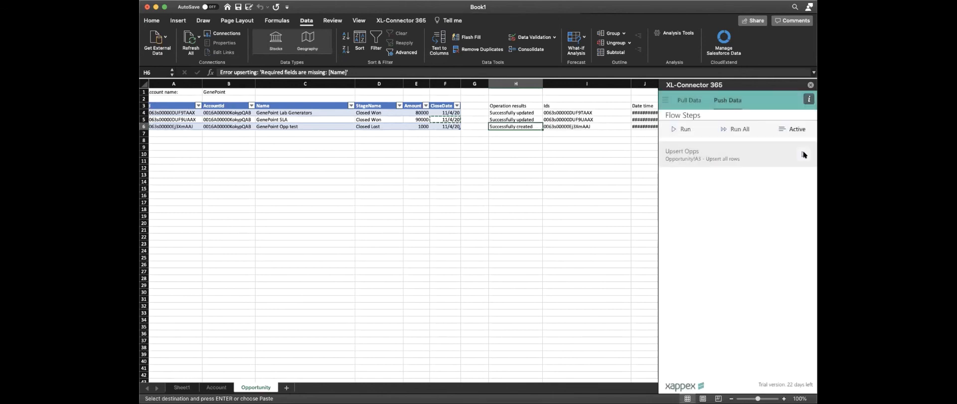
pyautogui.click(518, 120)
pyautogui.hscroll(-1, 507, 127)
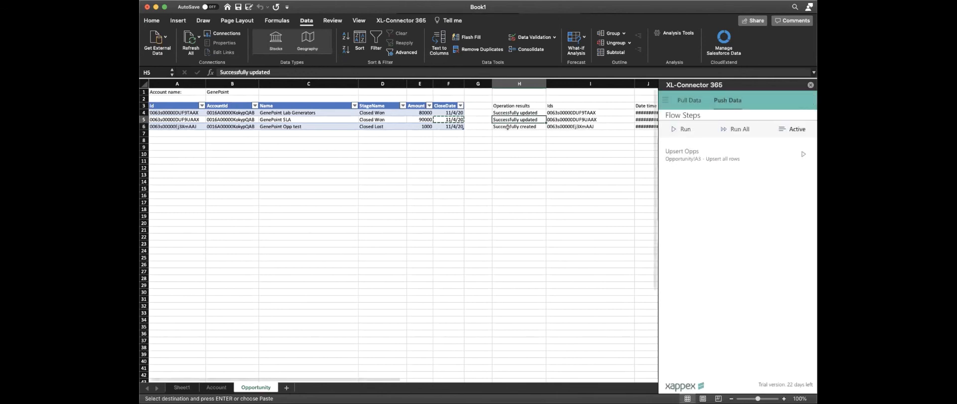
pyautogui.click(508, 127)
pyautogui.hscroll(1, 511, 127)
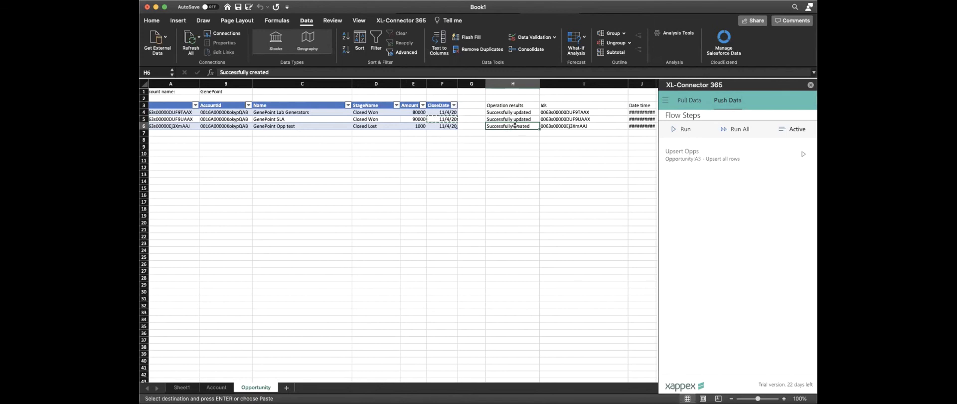
# Refresh the SOQL from Opportunity data source and set the Amount of GenePoint Opp test to 10000
pyautogui.click(689, 100)
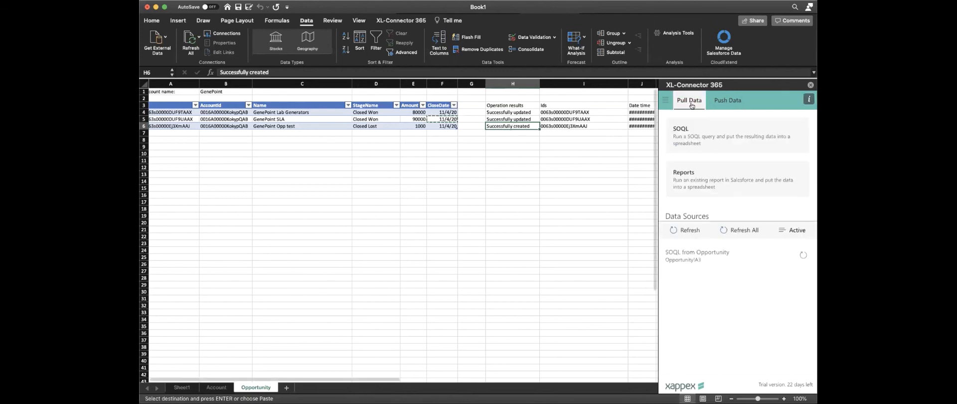
pyautogui.click(803, 255)
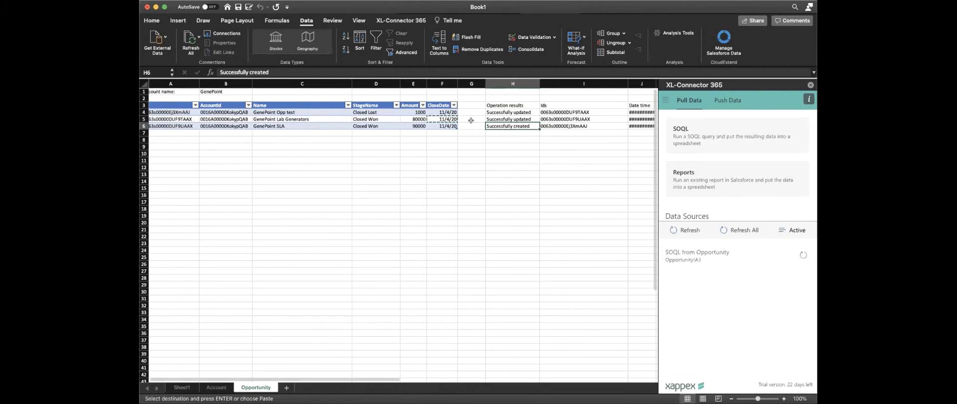
pyautogui.doubleClick(420, 112)
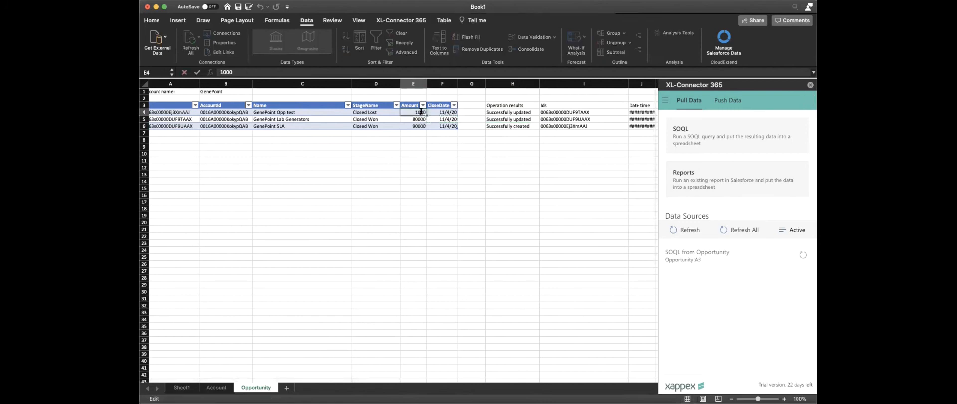
pyautogui.write('0')
pyautogui.click(435, 138)
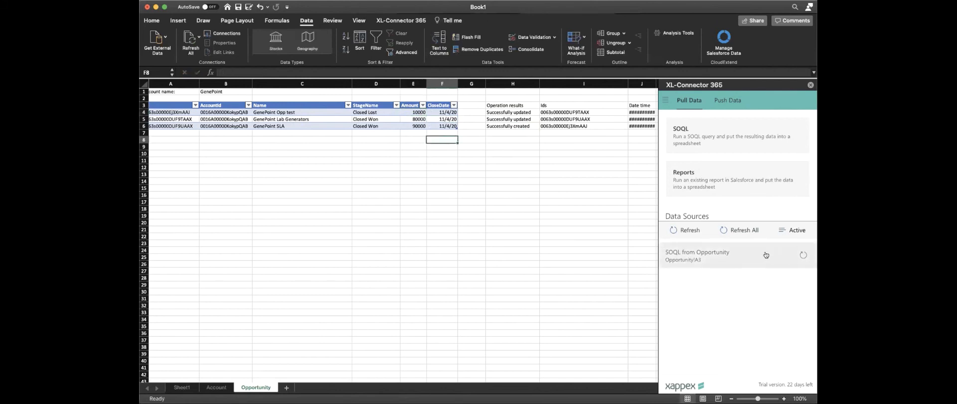
# Push the edited GenePoint Opp test Amount to Salesforce with the Upsert Opps flow step
pyautogui.click(726, 99)
pyautogui.click(802, 155)
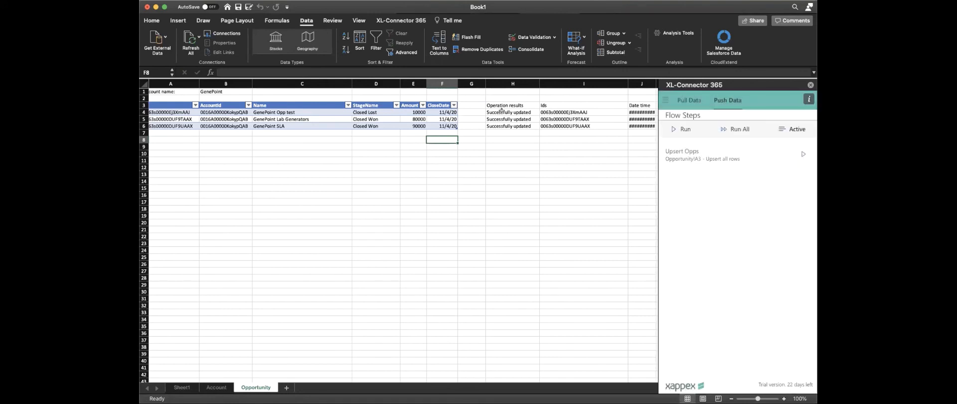
pyautogui.click(413, 112)
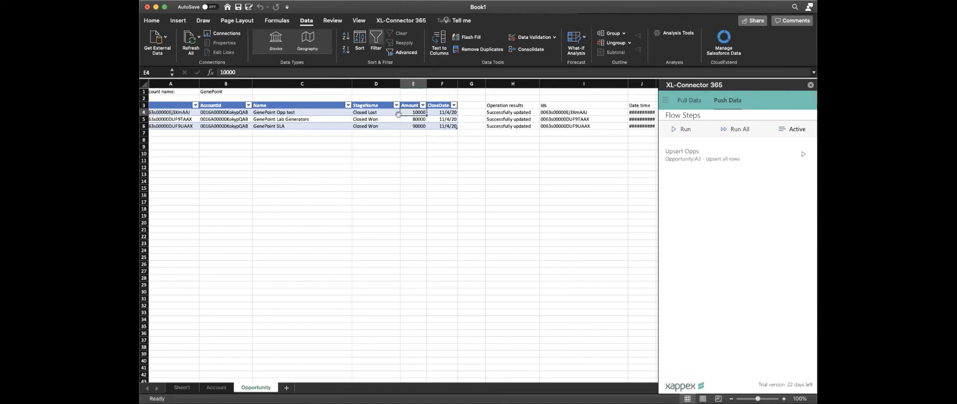
# Open the GenePoint Opp test record in Salesforce from its Id cell
pyautogui.click(182, 112)
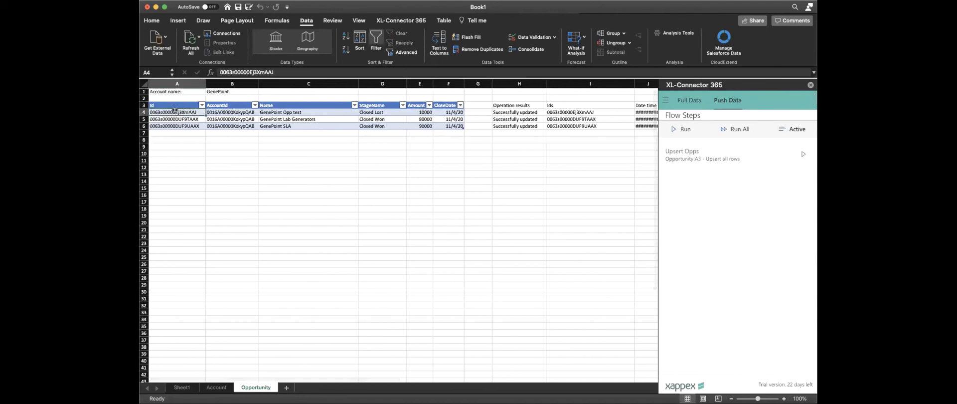
pyautogui.click(665, 100)
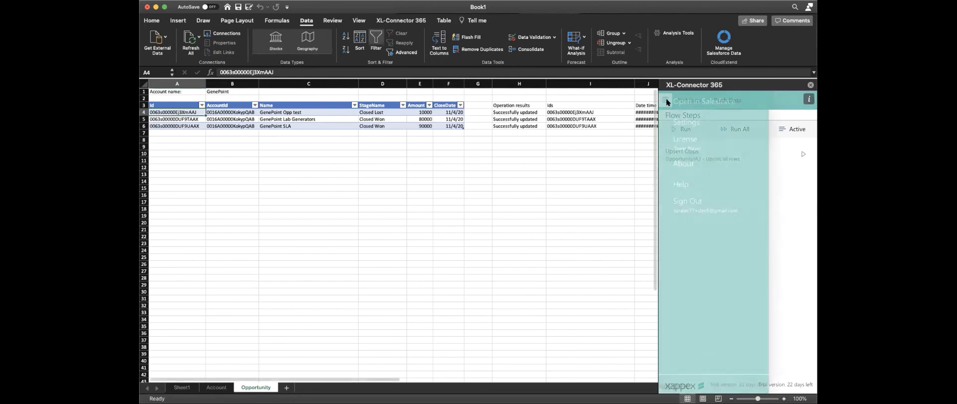
pyautogui.click(706, 102)
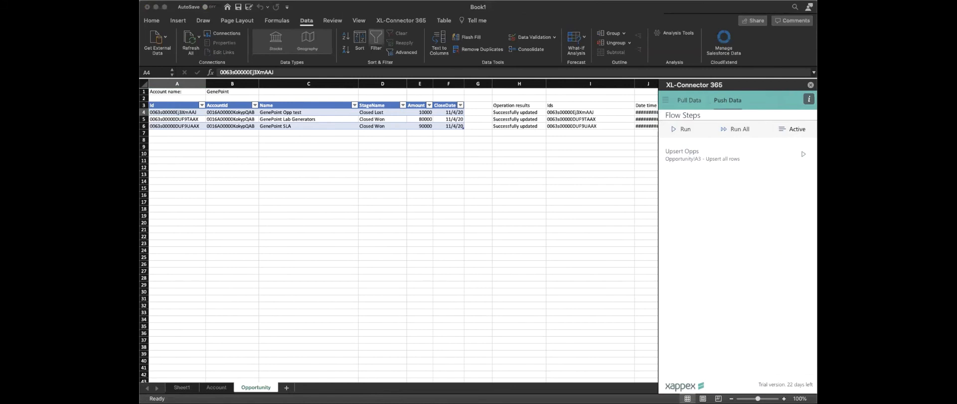